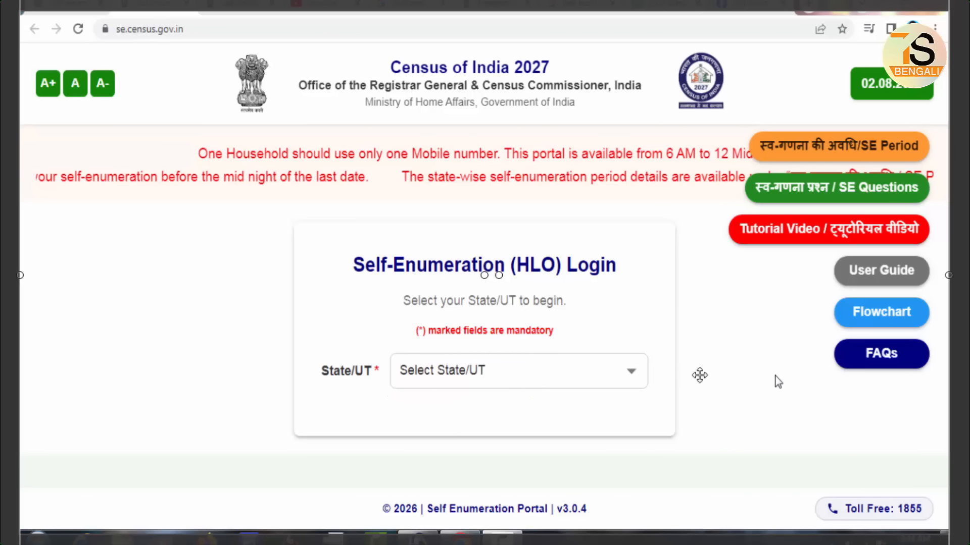
# - Choose West Bengal as the State/UT for the self-enumeration login and read the welcome notice to its end
pyautogui.click(545, 381)
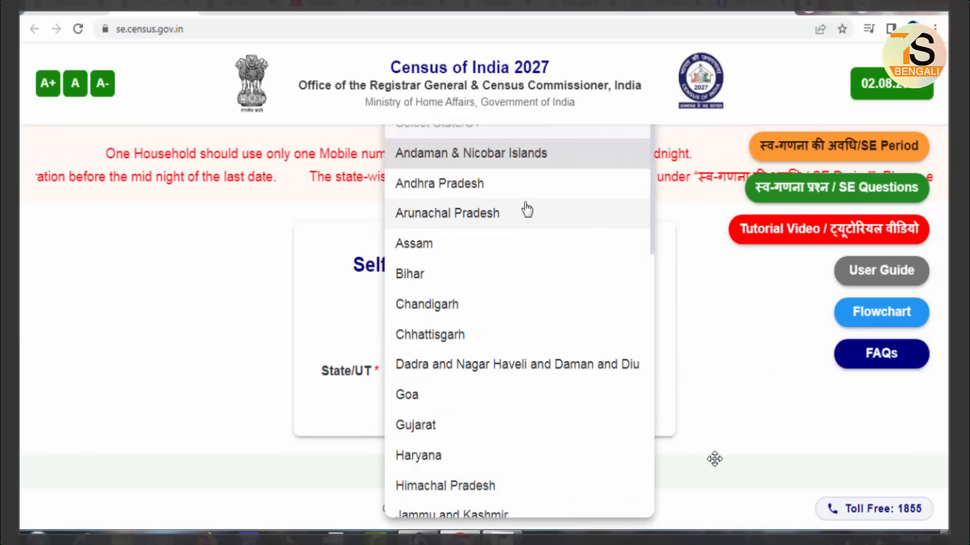
pyautogui.scroll(-14, 527, 395)
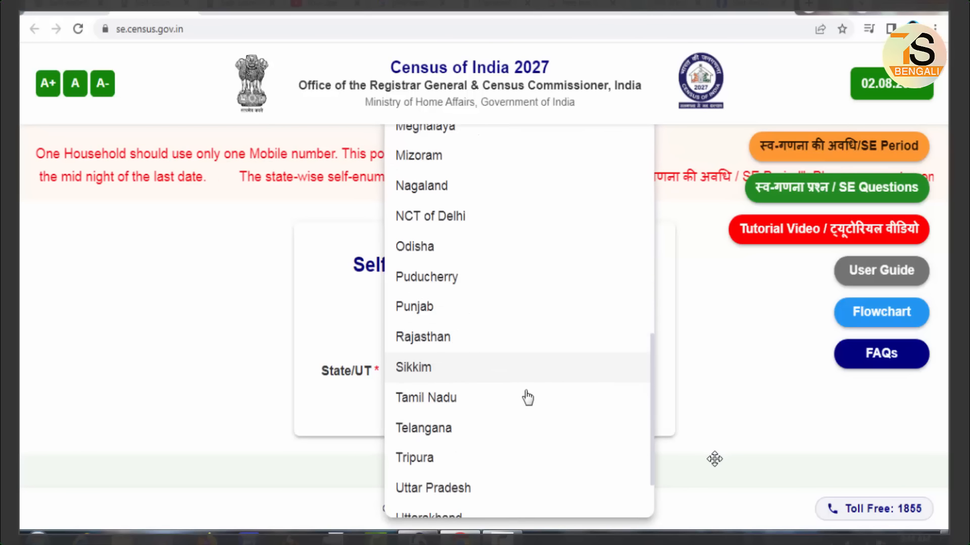
pyautogui.click(444, 498)
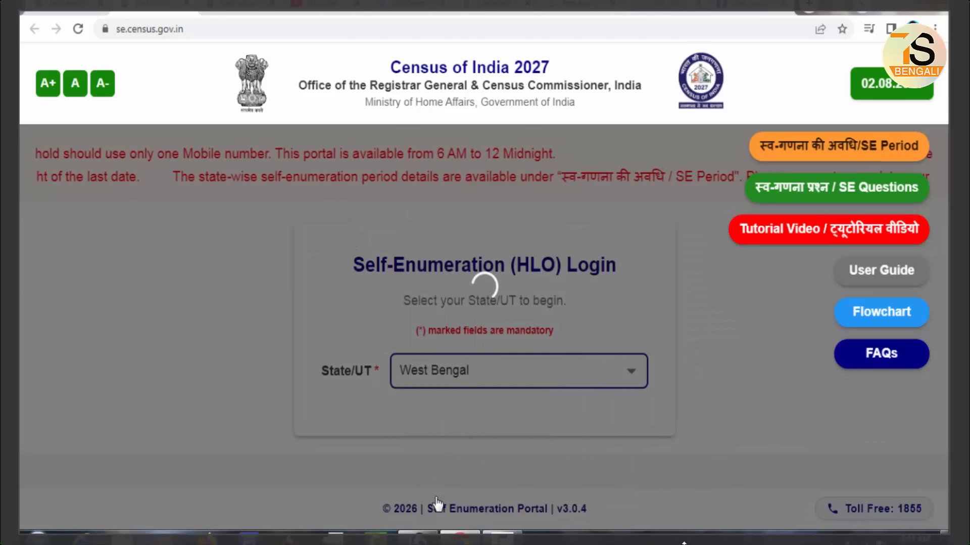
pyautogui.scroll(-5, 509, 337)
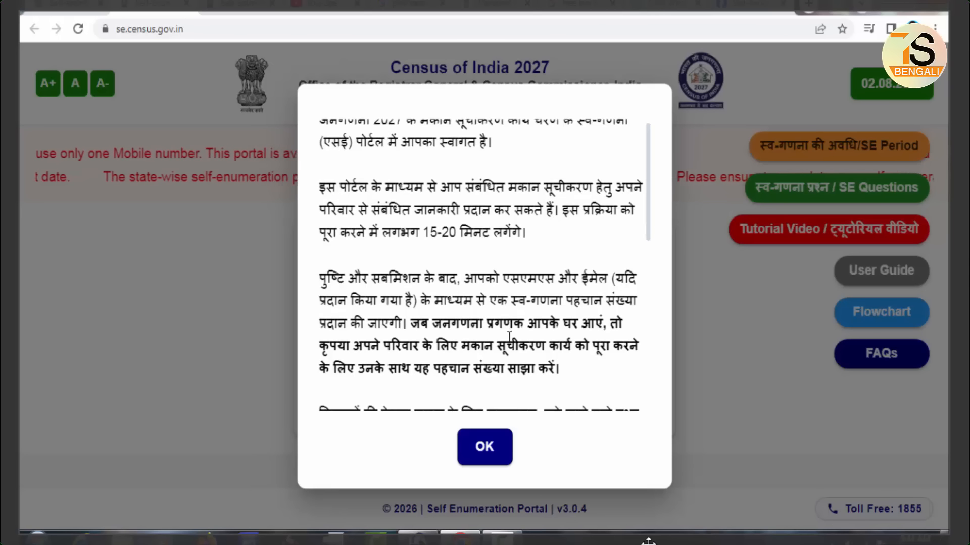
pyautogui.scroll(-4, 509, 338)
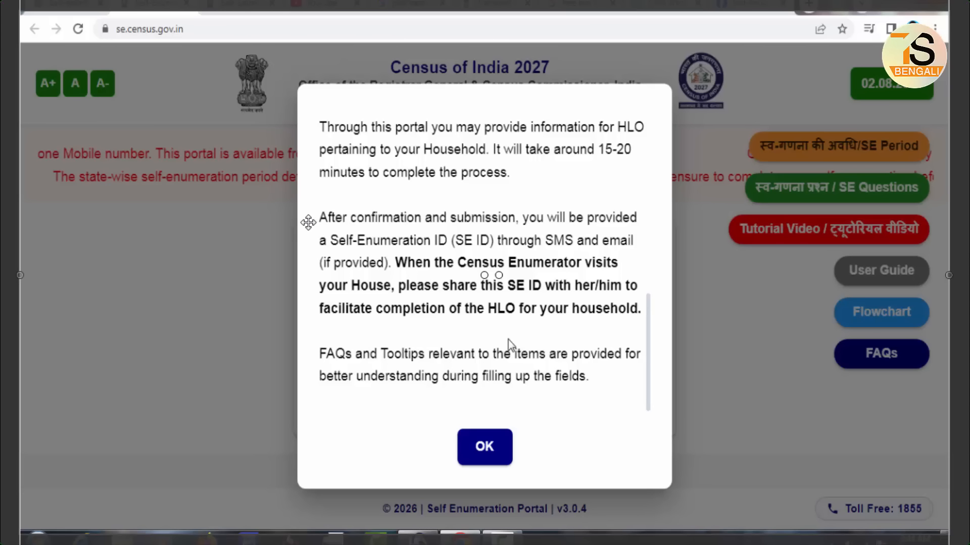
pyautogui.moveTo(310, 204); pyautogui.dragTo(654, 335)
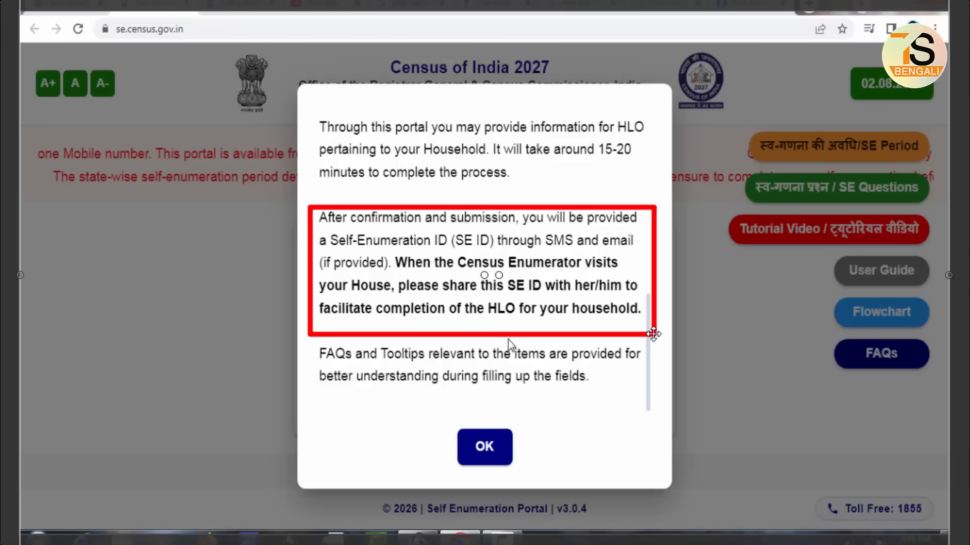
pyautogui.press('Escape')
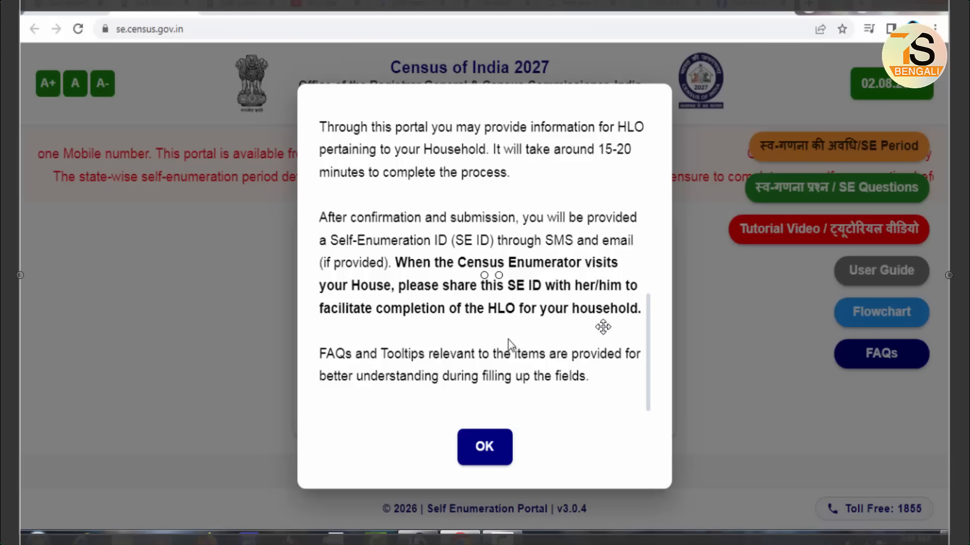
pyautogui.moveTo(304, 200); pyautogui.dragTo(655, 334)
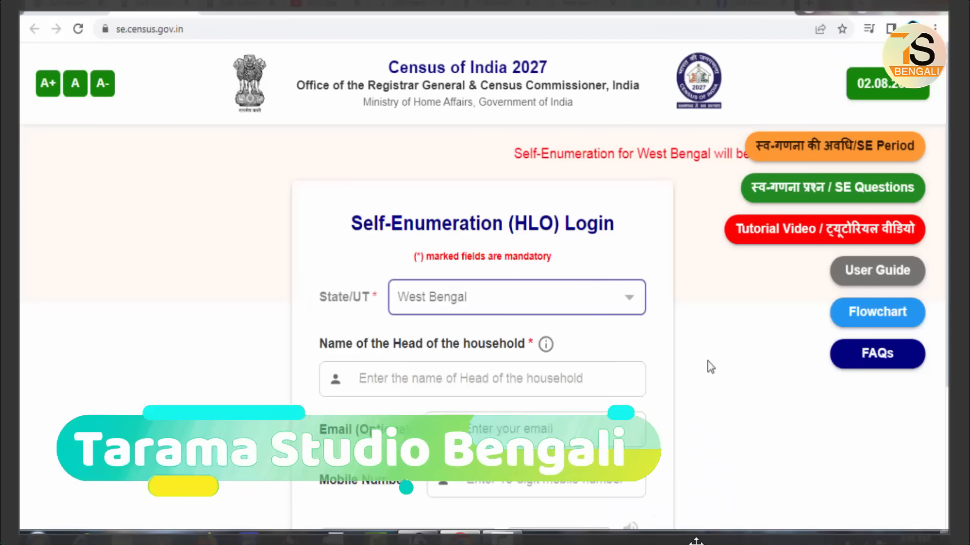
# - Start filling in the name of the head of the household in the login form
pyautogui.scroll(-2, 750, 378)
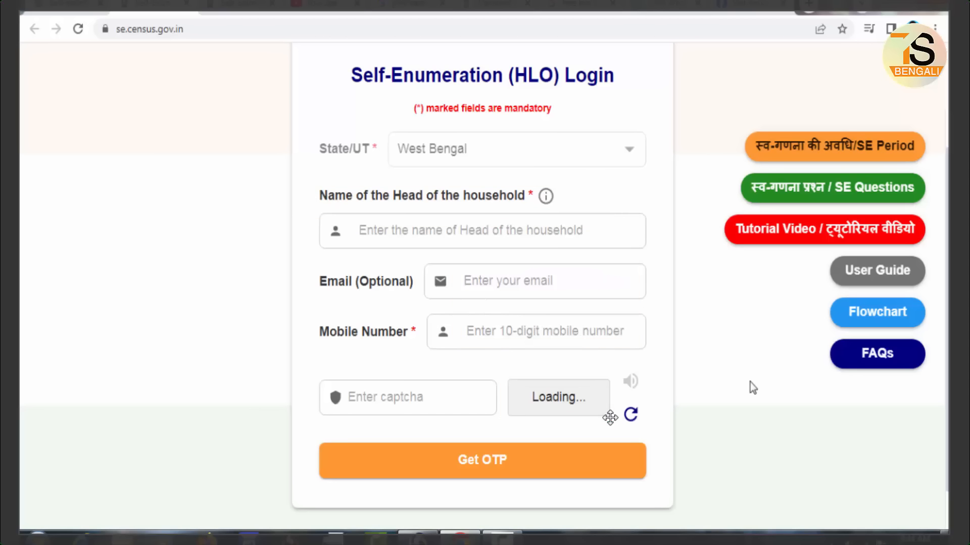
pyautogui.click(386, 232)
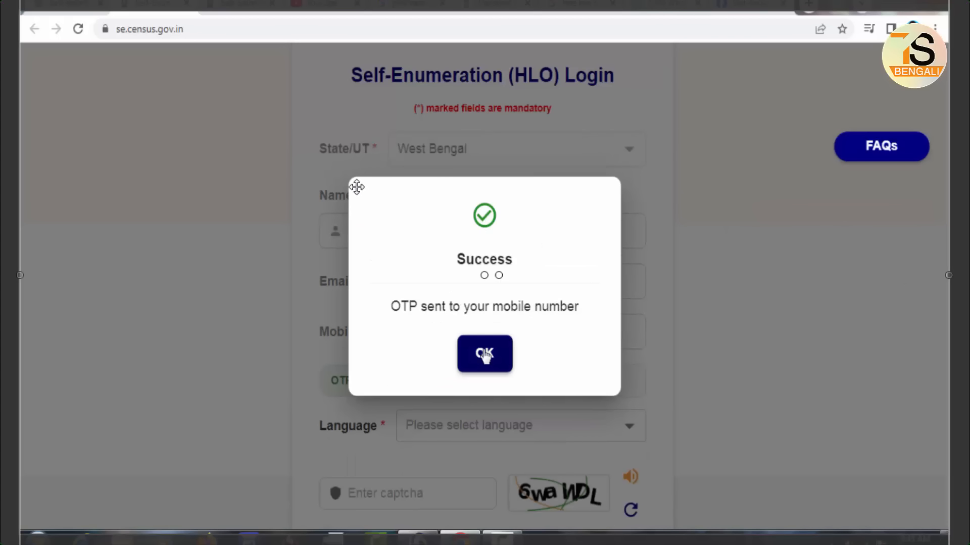
pyautogui.moveTo(613, 393); pyautogui.dragTo(617, 398)
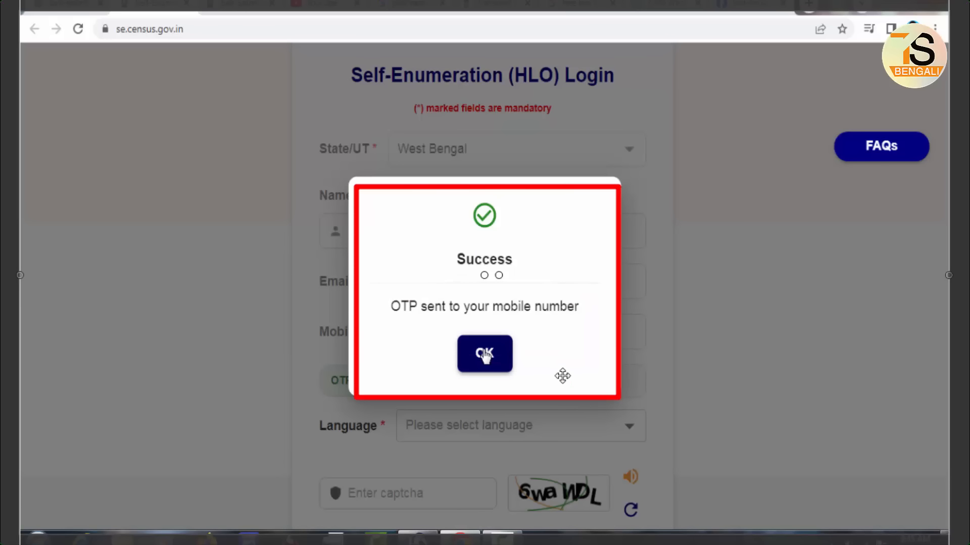
pyautogui.moveTo(459, 339); pyautogui.dragTo(526, 377)
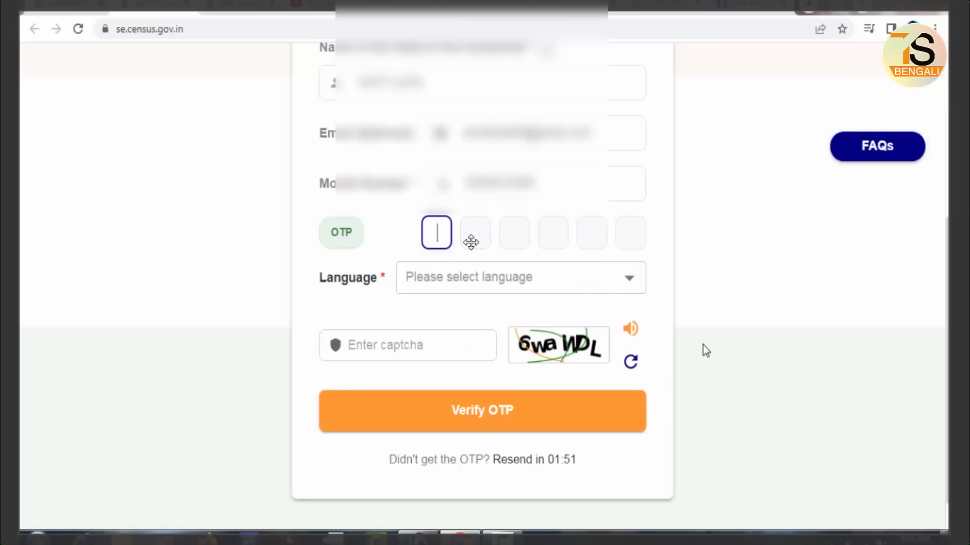
pyautogui.moveTo(405, 209)
pyautogui.mouseDown()
pyautogui.moveTo(578, 257)
pyautogui.moveTo(649, 253)
pyautogui.mouseUp()
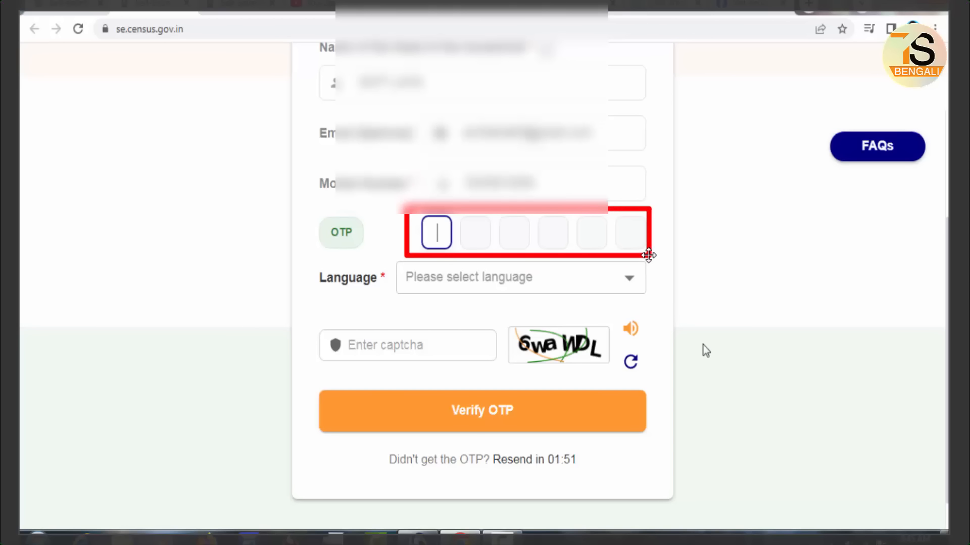
pyautogui.press('e')
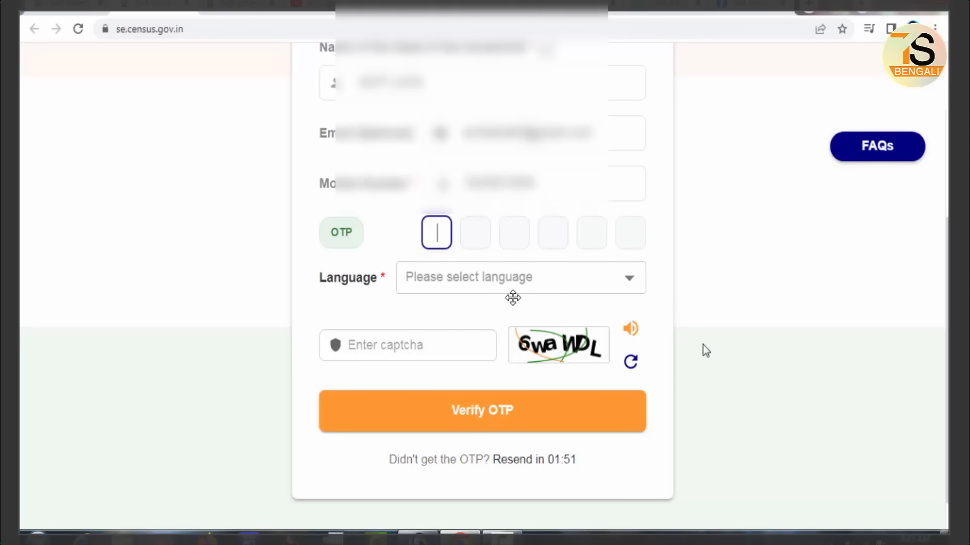
pyautogui.moveTo(399, 263); pyautogui.dragTo(499, 292)
pyautogui.press('e')
pyautogui.moveTo(398, 262); pyautogui.dragTo(536, 287)
# - Select Bengali as the form language and enter the captcha code shown beside its field
pyautogui.click(418, 281)
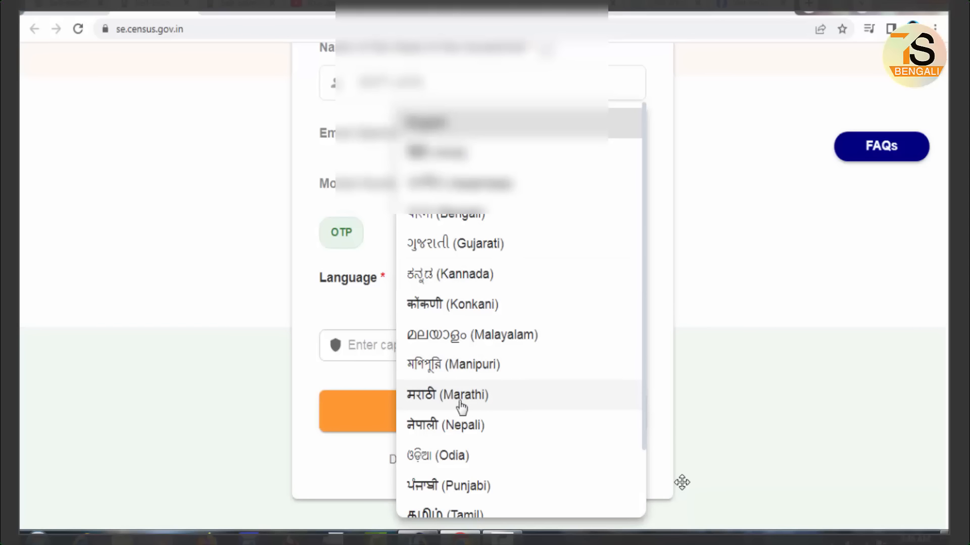
pyautogui.click(460, 222)
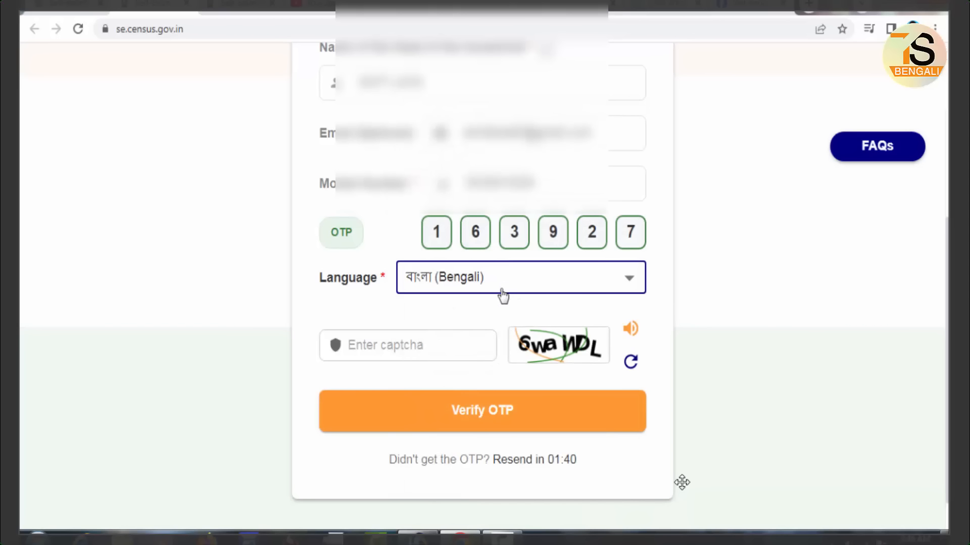
pyautogui.click(400, 347)
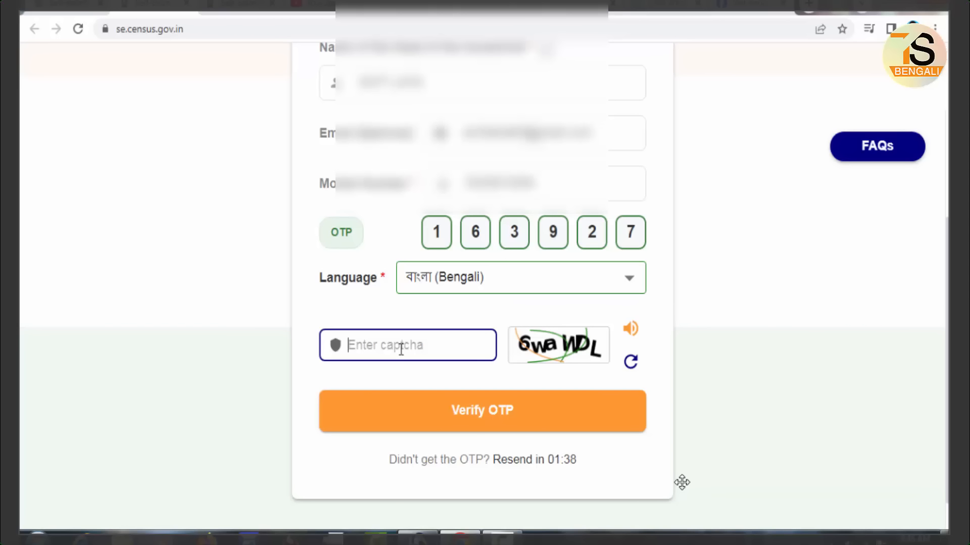
pyautogui.write('6')
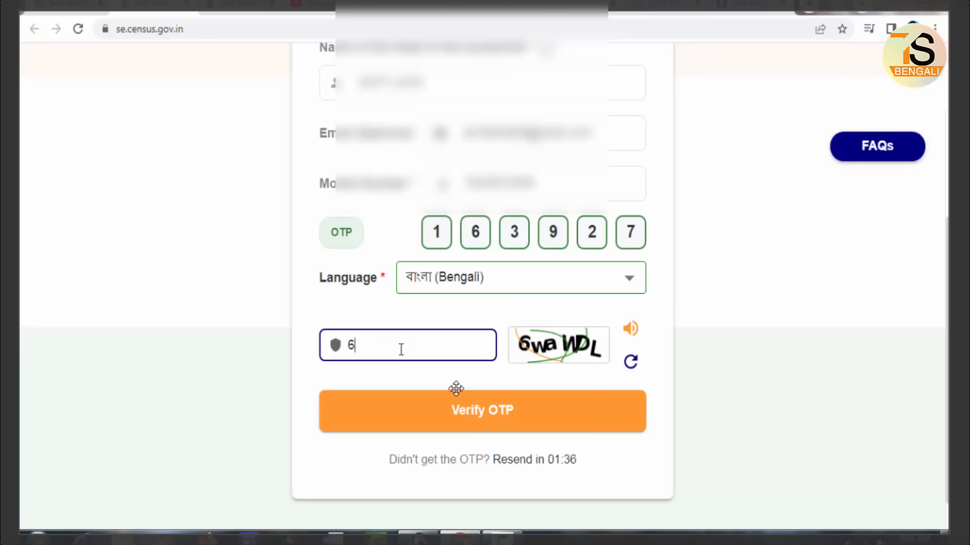
pyautogui.write('wa')
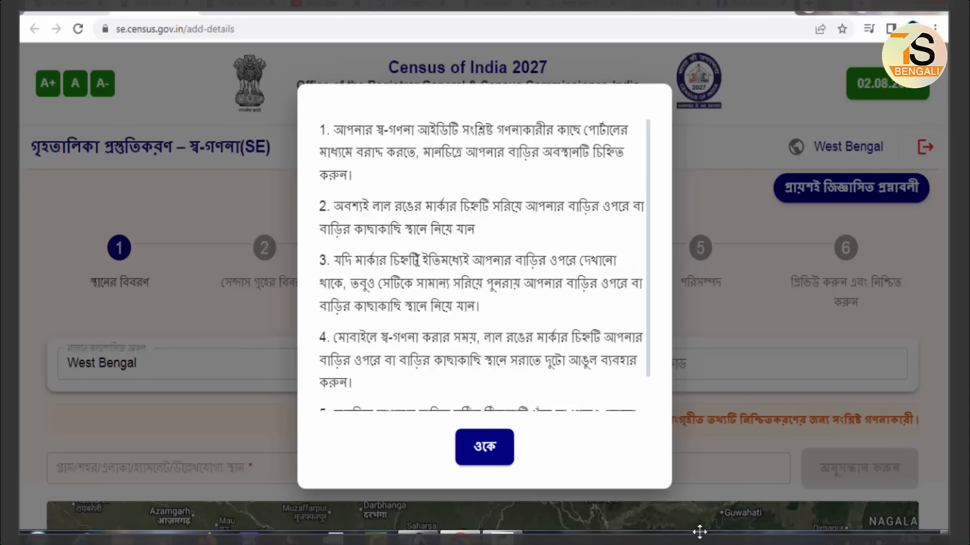
# - Read the house-marking instructions to the end and acknowledge them
pyautogui.scroll(-2, 528, 283)
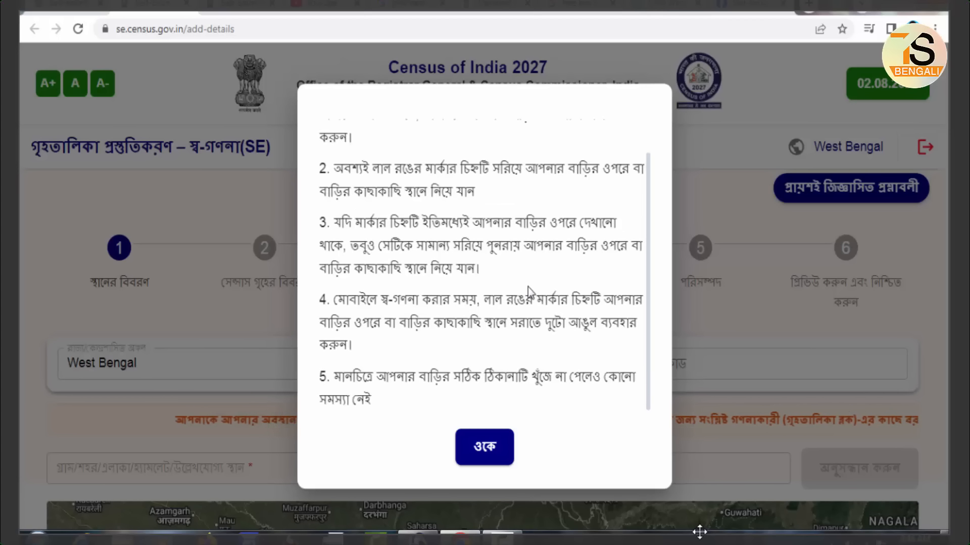
pyautogui.click(484, 450)
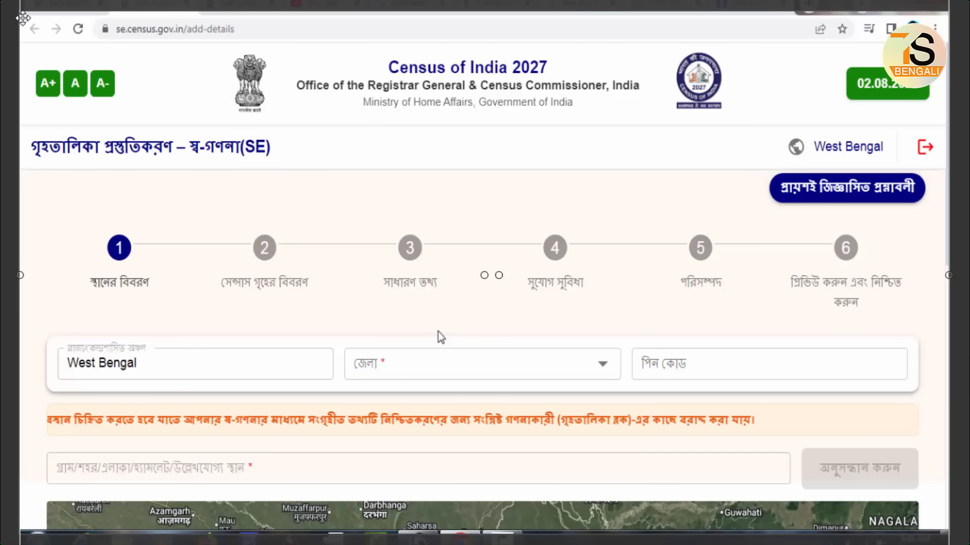
pyautogui.moveTo(21, 13)
pyautogui.mouseDown()
pyautogui.moveTo(76, 57)
pyautogui.moveTo(600, 351)
pyautogui.moveTo(856, 467)
pyautogui.moveTo(947, 526)
pyautogui.mouseUp()
pyautogui.hotkey('ctrl', 'z')
pyautogui.moveTo(16, 14)
pyautogui.mouseDown()
pyautogui.moveTo(952, 522)
pyautogui.moveTo(949, 514)
pyautogui.mouseUp()
pyautogui.hotkey('ctrl', 'z')
pyautogui.moveTo(70, 220); pyautogui.dragTo(183, 316)
pyautogui.moveTo(203, 217)
pyautogui.mouseDown()
pyautogui.moveTo(236, 253)
pyautogui.moveTo(324, 307)
pyautogui.mouseUp()
pyautogui.moveTo(369, 218); pyautogui.dragTo(449, 309)
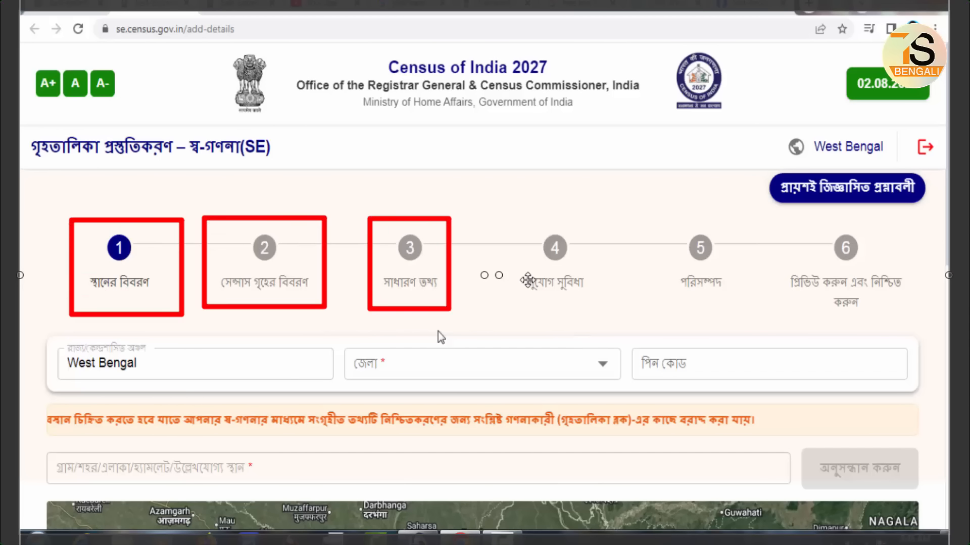
pyautogui.press('Escape')
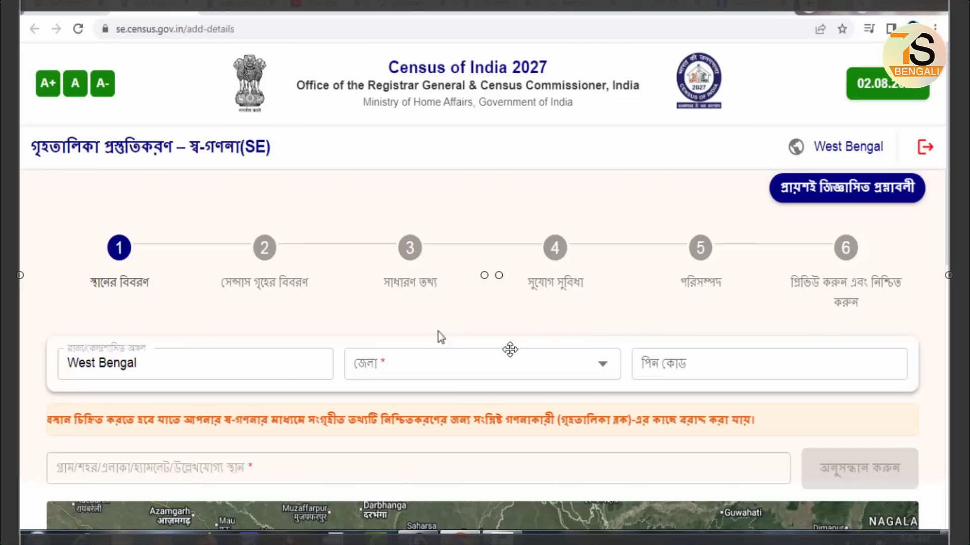
pyautogui.moveTo(51, 339); pyautogui.dragTo(195, 390)
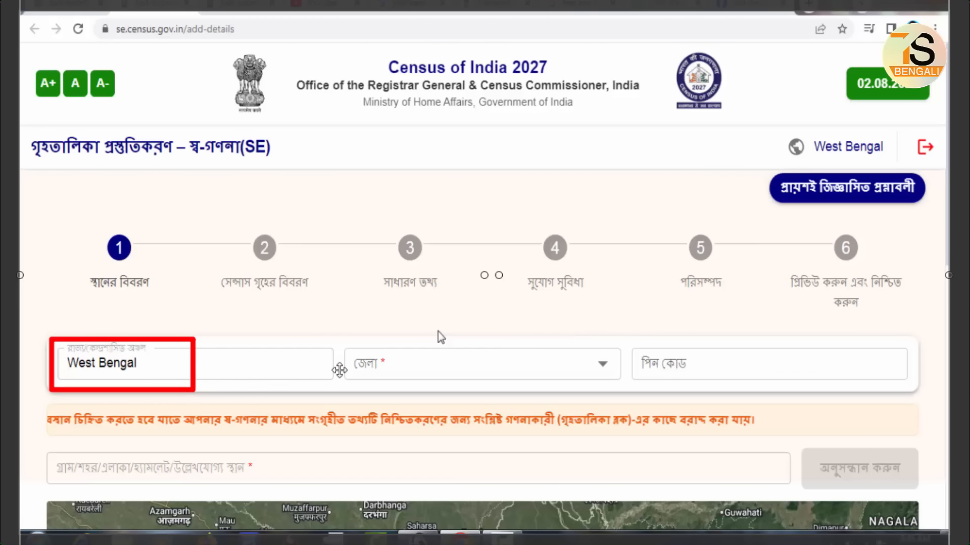
pyautogui.moveTo(339, 342); pyautogui.dragTo(492, 382)
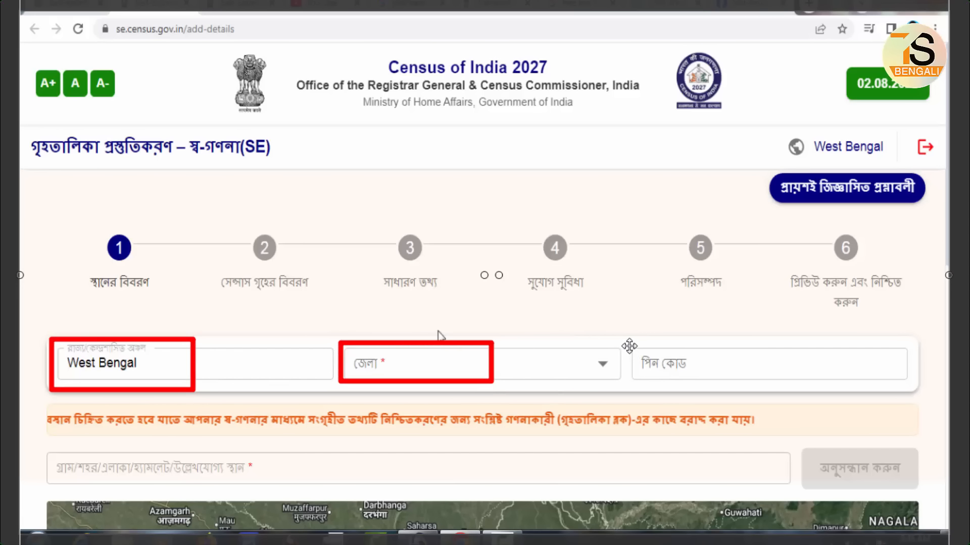
pyautogui.moveTo(629, 345); pyautogui.dragTo(758, 386)
pyautogui.press('Escape')
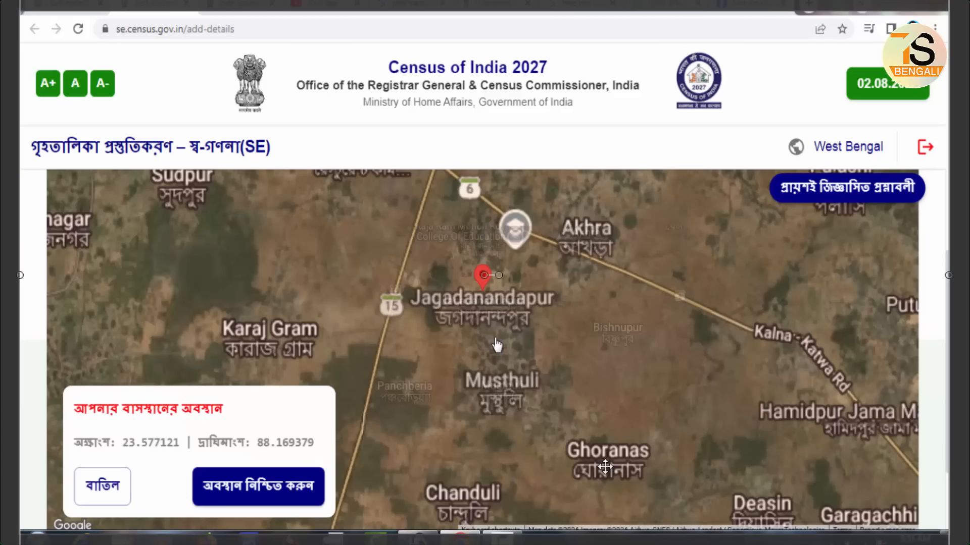
# - Shift the residence location on the map west from Jagadanandapur towards Karaj Gram
pyautogui.moveTo(498, 344); pyautogui.dragTo(758, 344)
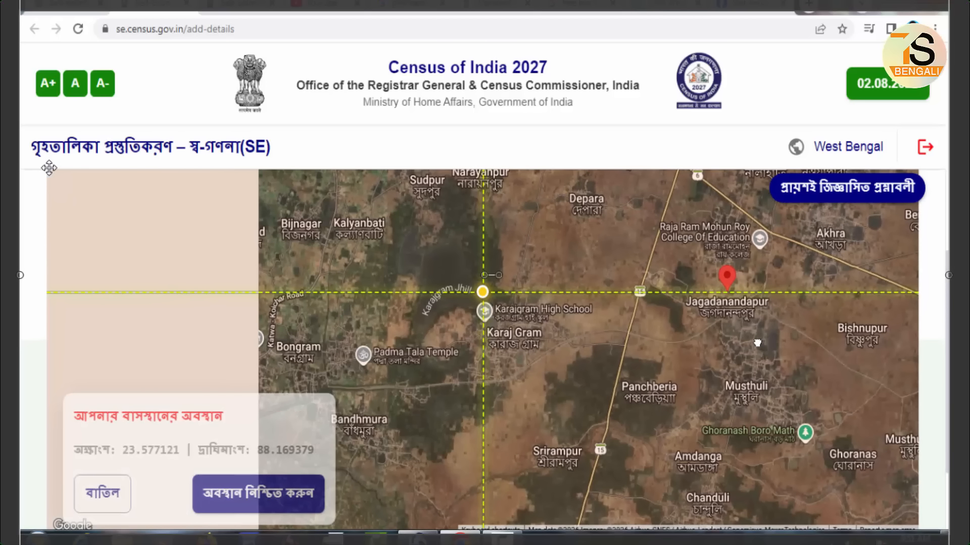
pyautogui.moveTo(49, 168)
pyautogui.mouseDown()
pyautogui.moveTo(835, 472)
pyautogui.moveTo(922, 523)
pyautogui.mouseUp()
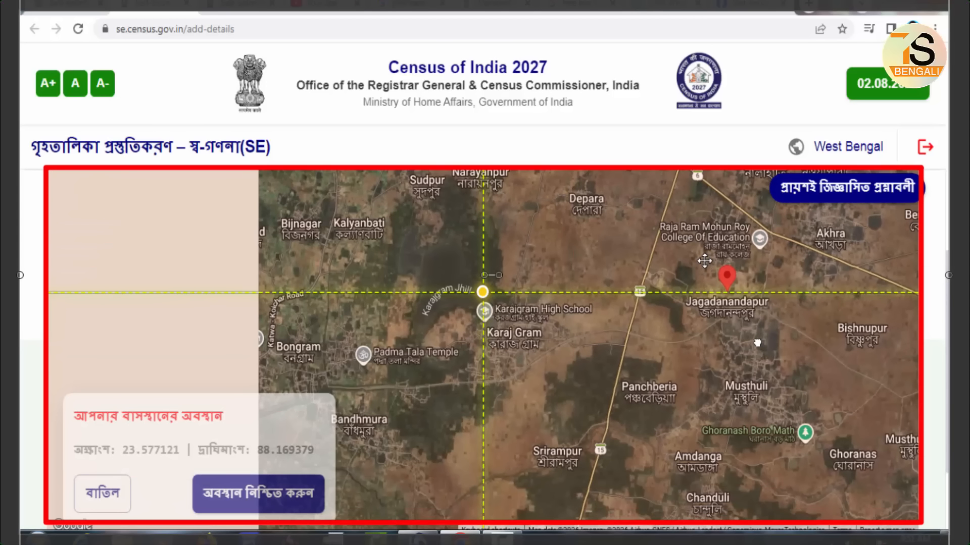
pyautogui.moveTo(704, 261); pyautogui.dragTo(745, 301)
pyautogui.press('Escape')
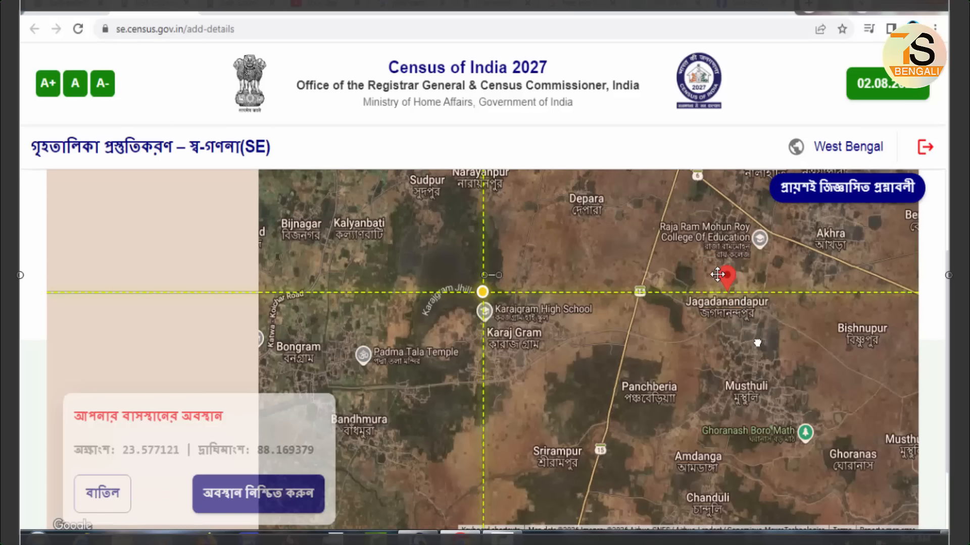
pyautogui.moveTo(710, 256); pyautogui.dragTo(744, 304)
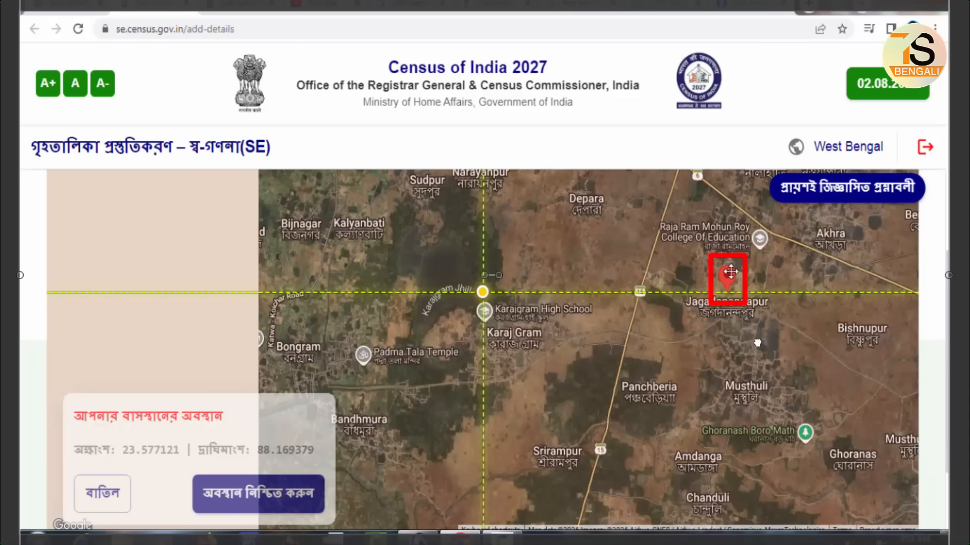
pyautogui.press('Escape')
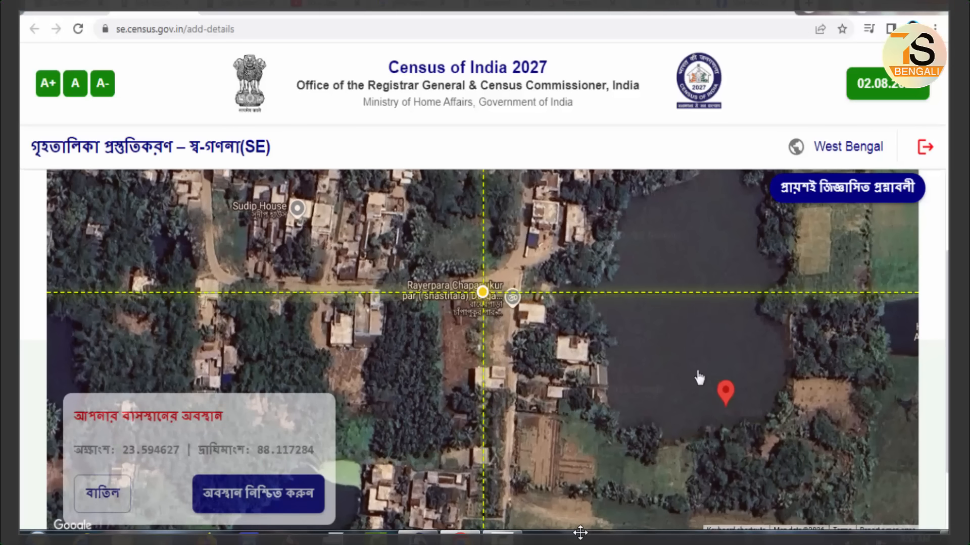
# - Position the residence marker on the map beside the road, just south-east of Sudip House
pyautogui.moveTo(594, 326); pyautogui.dragTo(679, 352)
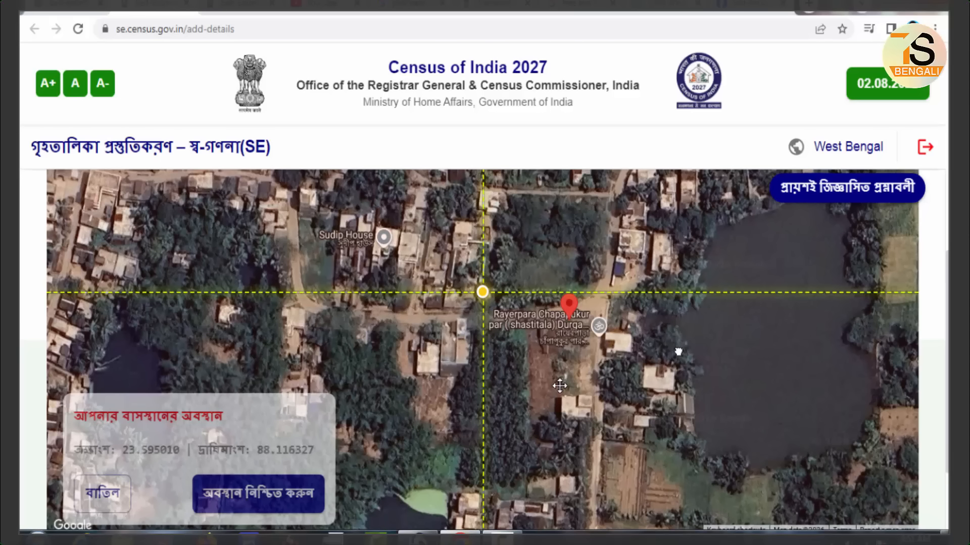
pyautogui.moveTo(678, 352); pyautogui.dragTo(688, 340)
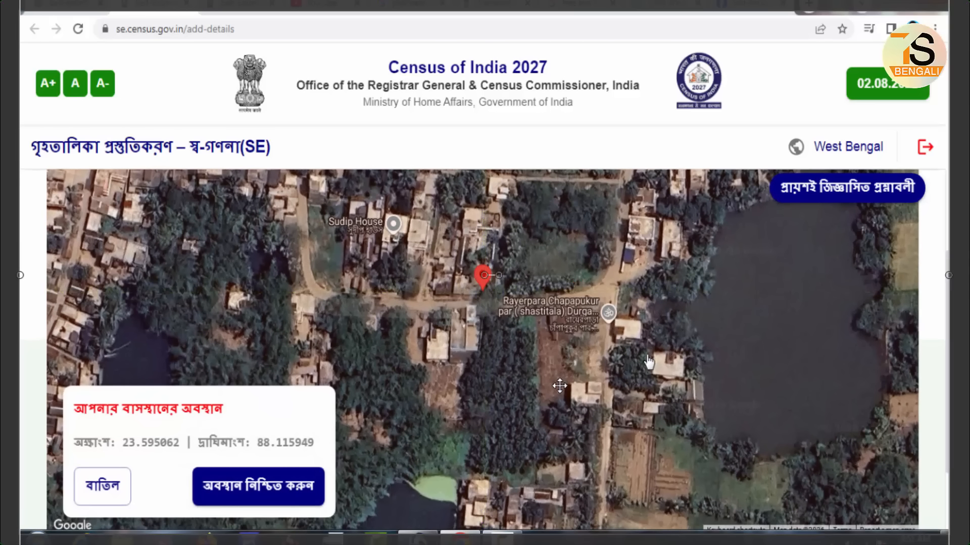
pyautogui.scroll(3, 648, 361)
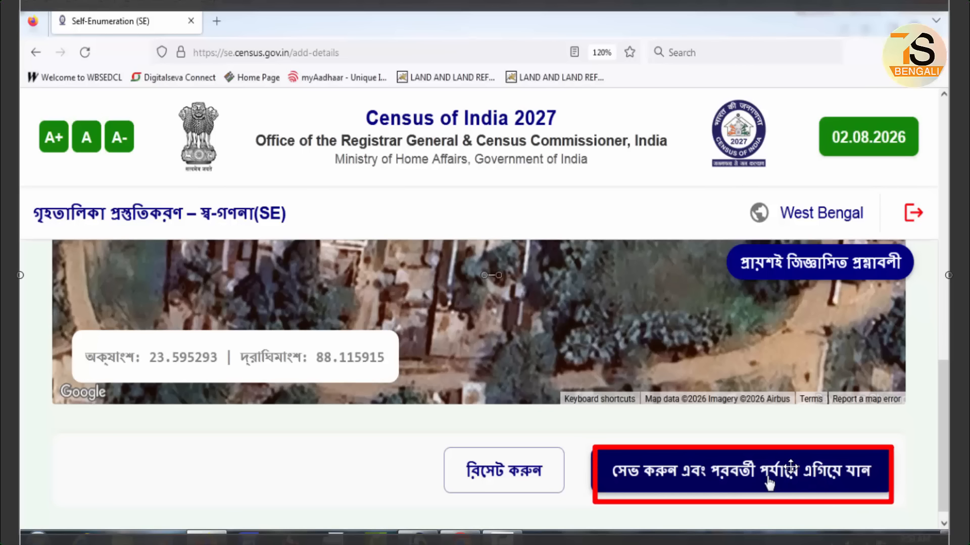
# - Save the marked residence location in Purba Bardhaman, West Bengal, and confirm proceeding to the census house details
pyautogui.click(768, 482)
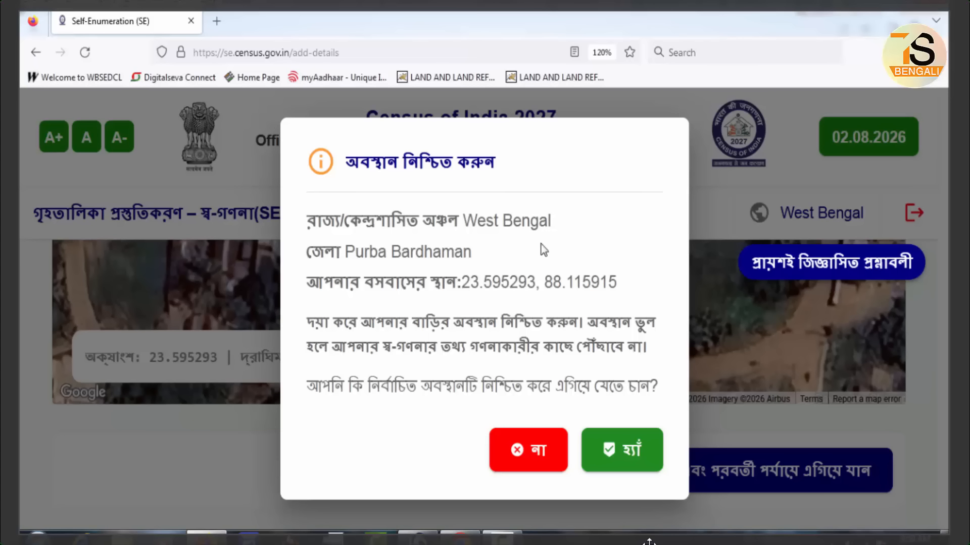
pyautogui.click(626, 457)
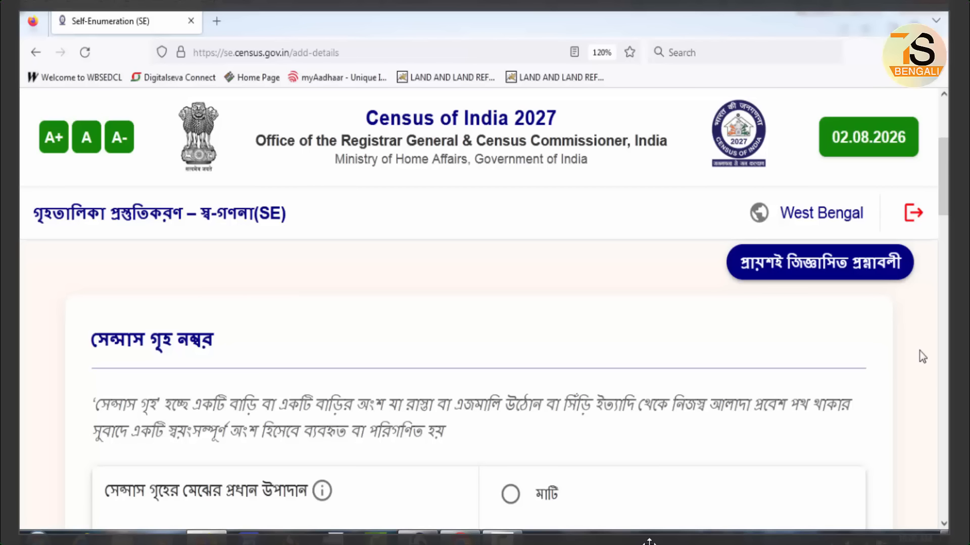
# - Select cement (সিমেন্ট) as the main floor material of the census house
pyautogui.scroll(-2, 922, 356)
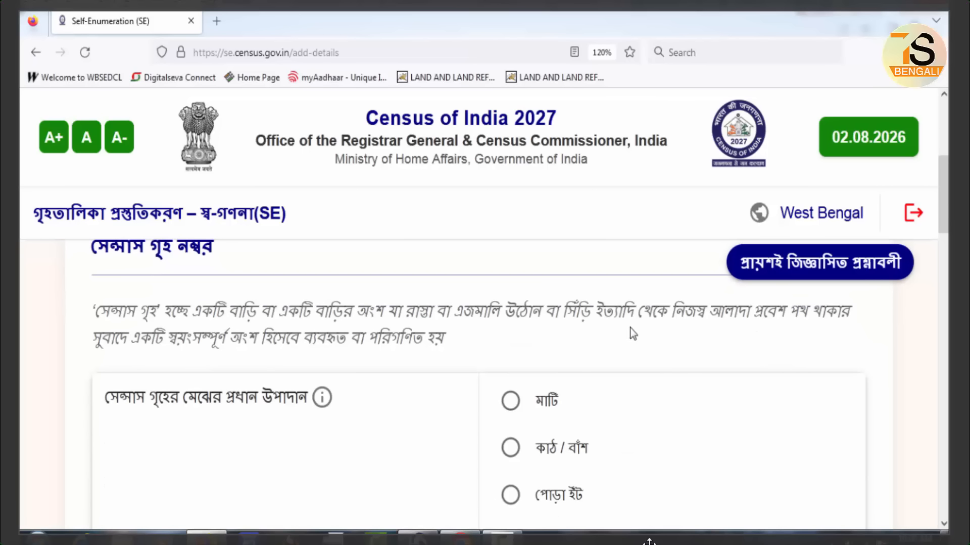
pyautogui.moveTo(947, 223); pyautogui.dragTo(946, 224)
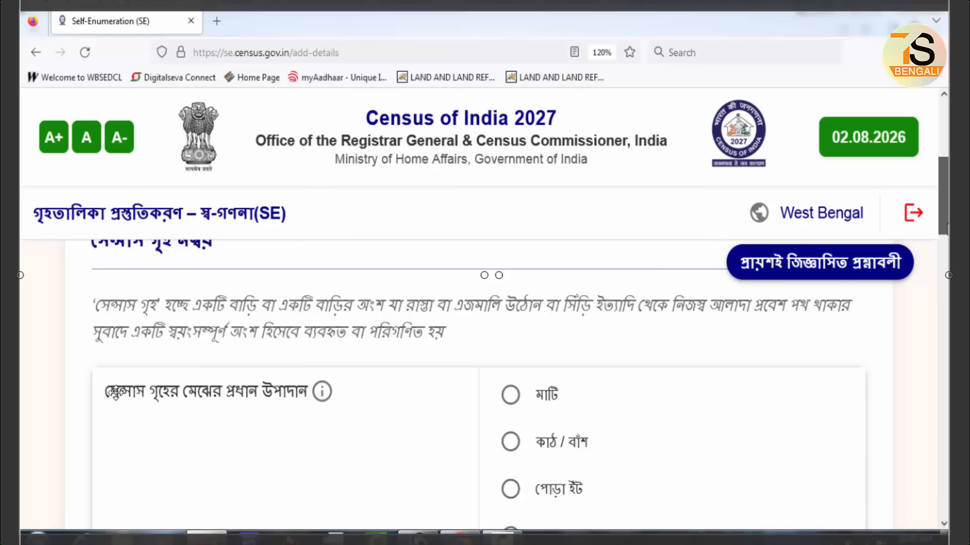
pyautogui.moveTo(84, 366)
pyautogui.mouseDown()
pyautogui.moveTo(277, 429)
pyautogui.moveTo(356, 425)
pyautogui.mouseUp()
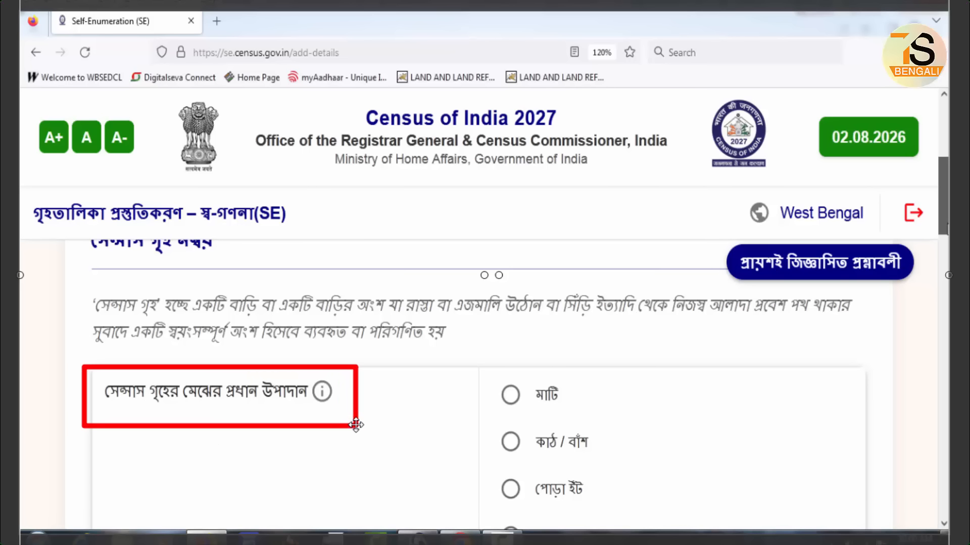
pyautogui.moveTo(305, 374); pyautogui.dragTo(339, 408)
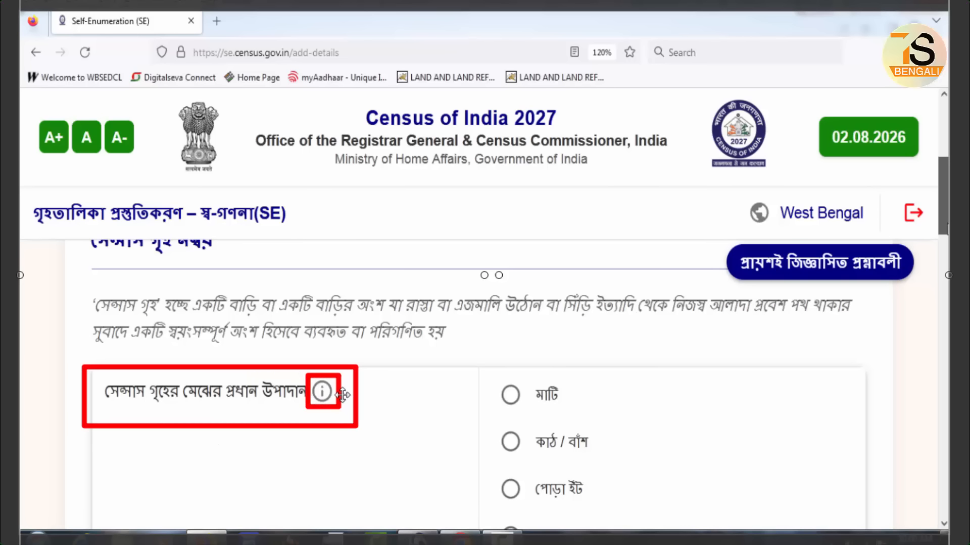
pyautogui.press('Escape')
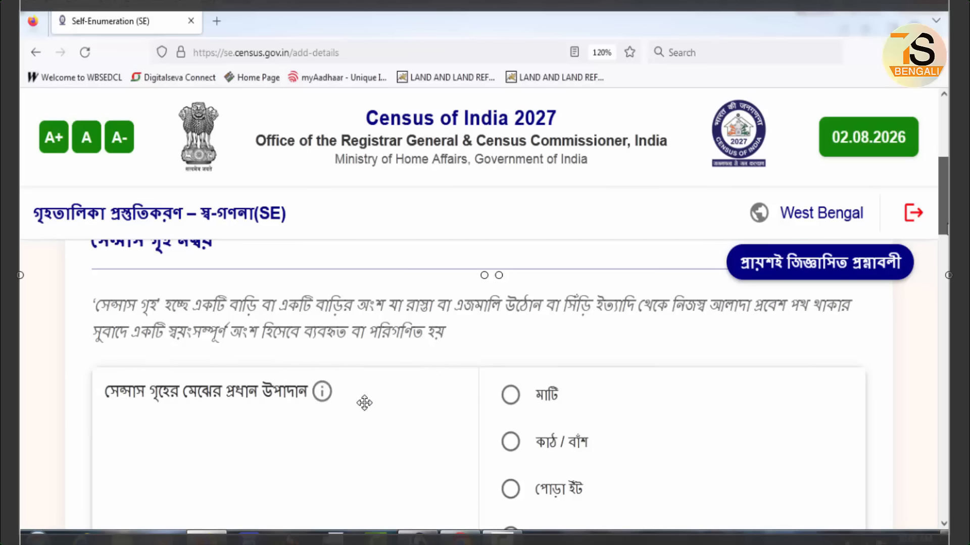
pyautogui.moveTo(95, 373)
pyautogui.mouseDown()
pyautogui.moveTo(226, 415)
pyautogui.moveTo(392, 419)
pyautogui.moveTo(383, 418)
pyautogui.mouseUp()
pyautogui.press('Escape')
pyautogui.scroll(1, 897, 480)
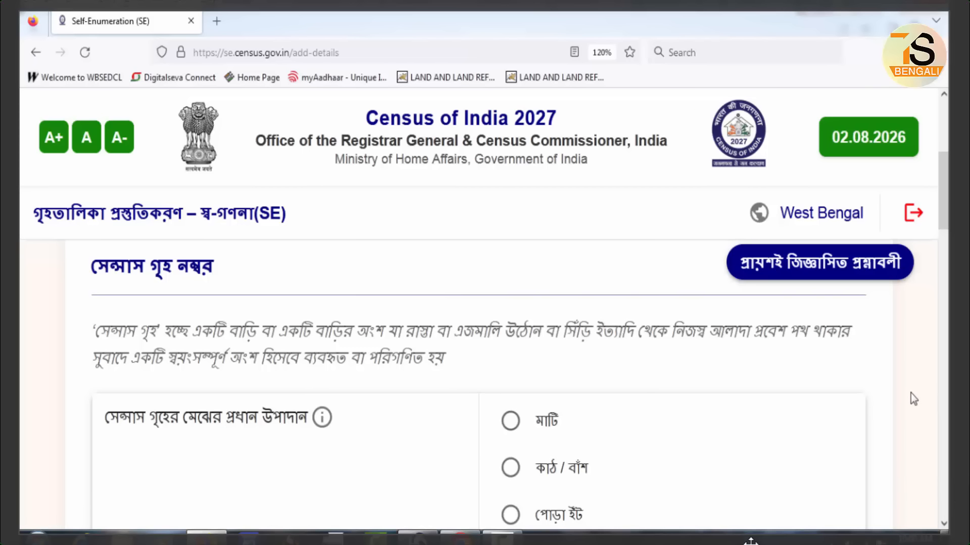
pyautogui.scroll(-4, 910, 394)
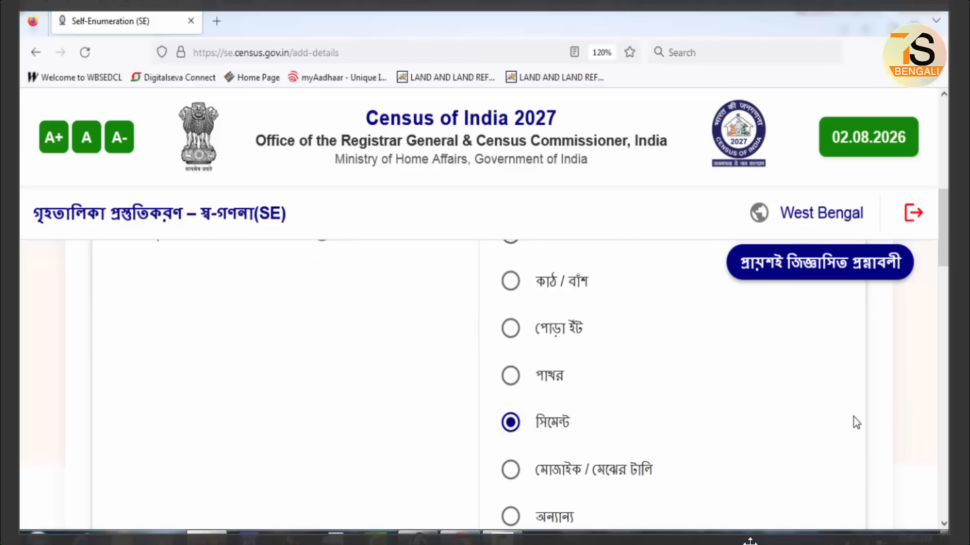
# - Select burnt brick (পোড়া ইঁট) as the main wall material of the census house
pyautogui.scroll(-2, 753, 415)
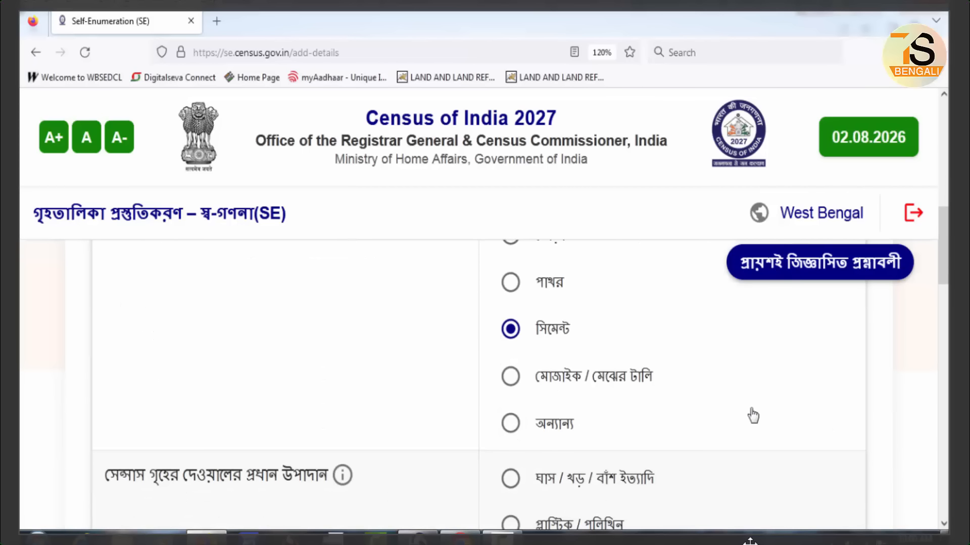
pyautogui.scroll(-4, 753, 416)
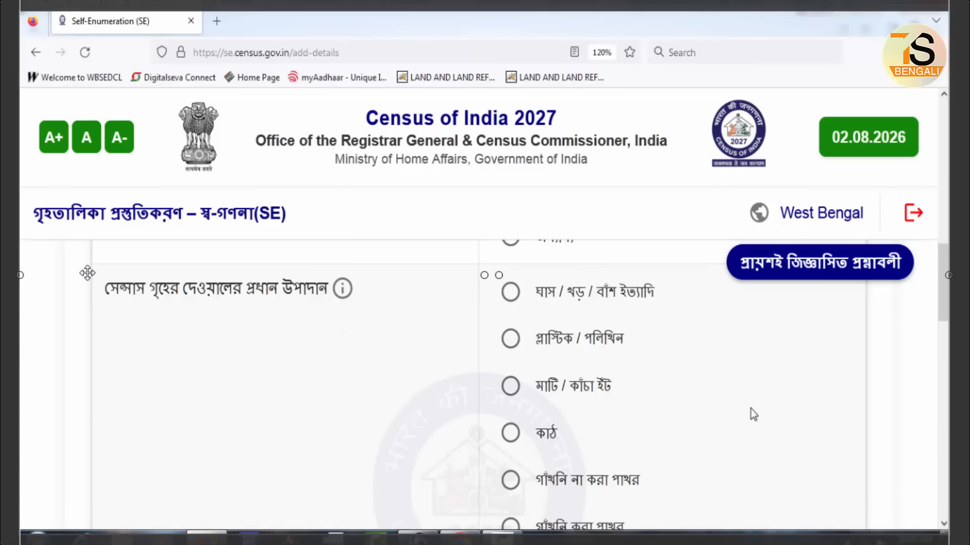
pyautogui.moveTo(86, 267)
pyautogui.mouseDown()
pyautogui.moveTo(193, 315)
pyautogui.moveTo(383, 311)
pyautogui.mouseUp()
pyautogui.press('Escape')
pyautogui.moveTo(480, 273)
pyautogui.mouseDown()
pyautogui.moveTo(707, 505)
pyautogui.moveTo(715, 533)
pyautogui.mouseUp()
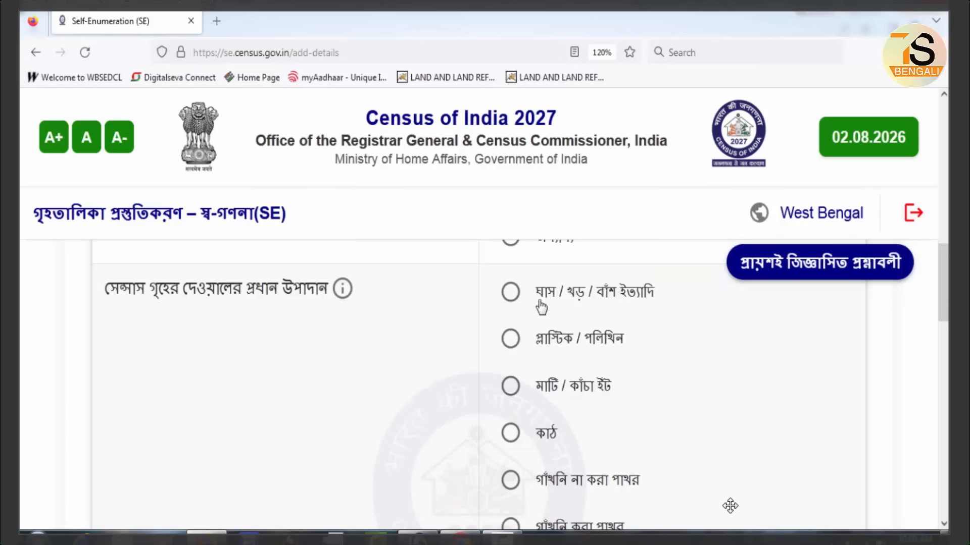
pyautogui.scroll(-3, 563, 434)
pyautogui.click(561, 430)
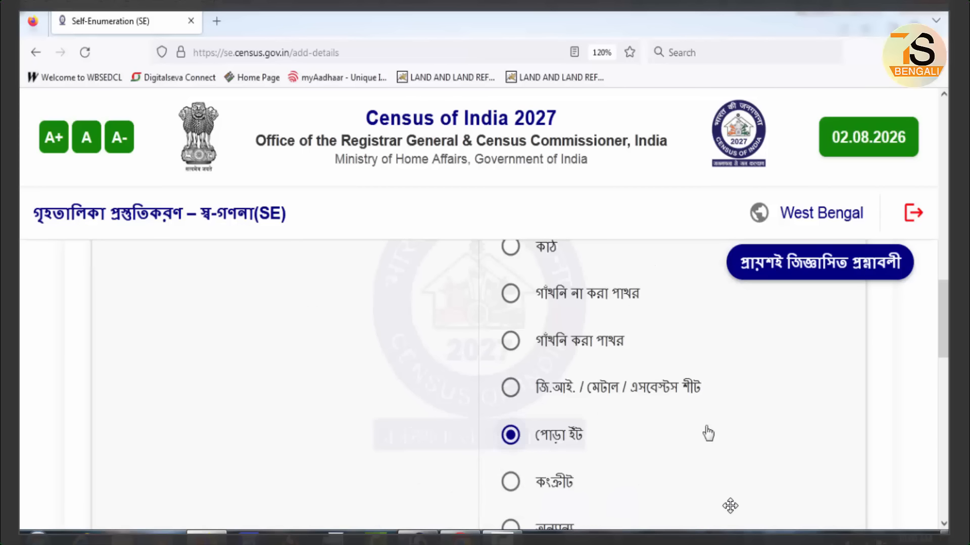
# - Select concrete (কংক্রীট) as the main roof material of the census house
pyautogui.scroll(-3, 727, 431)
pyautogui.scroll(-2, 727, 431)
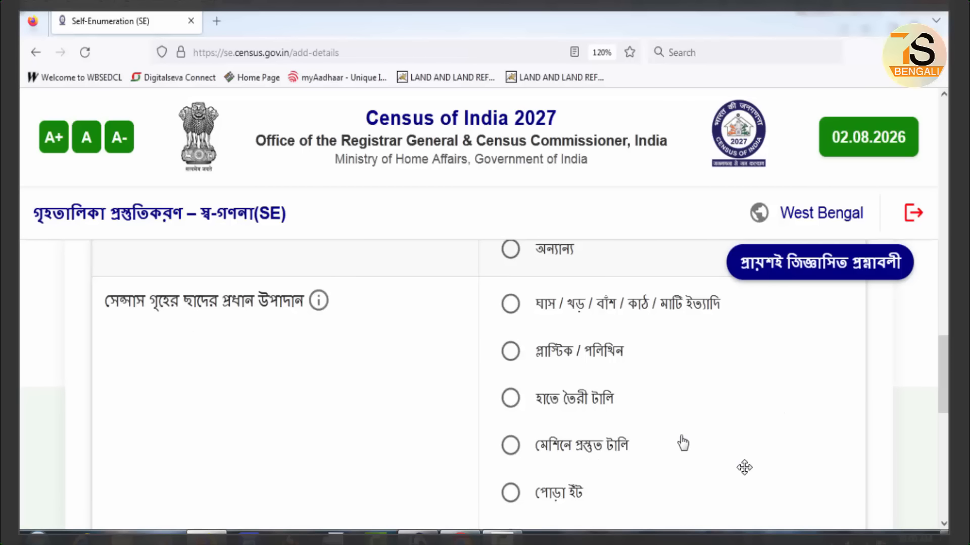
pyautogui.scroll(-2, 683, 443)
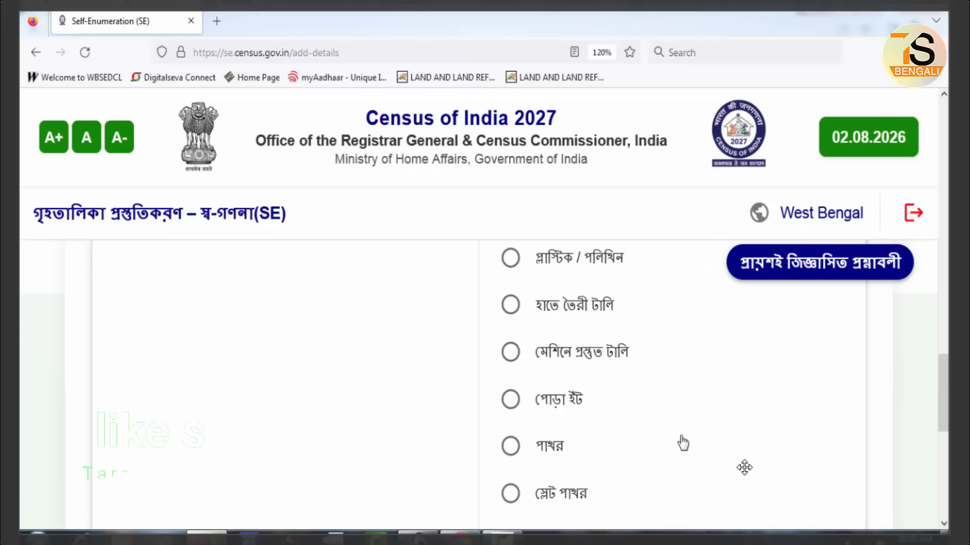
pyautogui.scroll(-4, 714, 422)
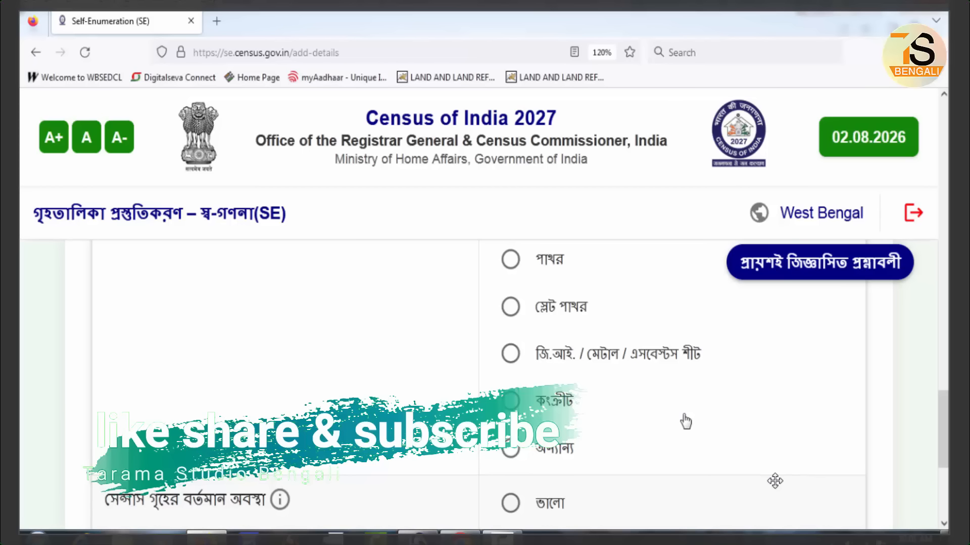
pyautogui.click(511, 401)
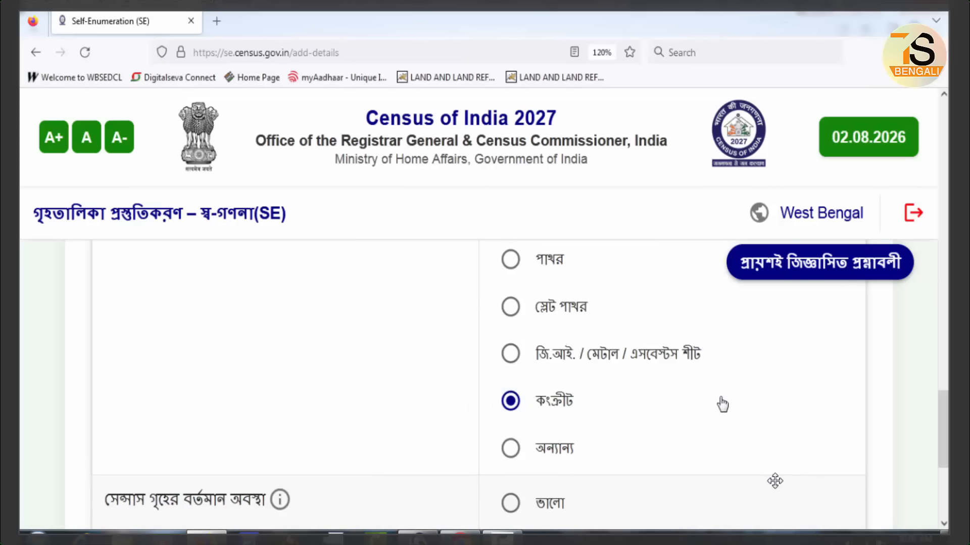
# - Set the present condition of the census house to livable (বাসযোগ্য)
pyautogui.scroll(-3, 747, 403)
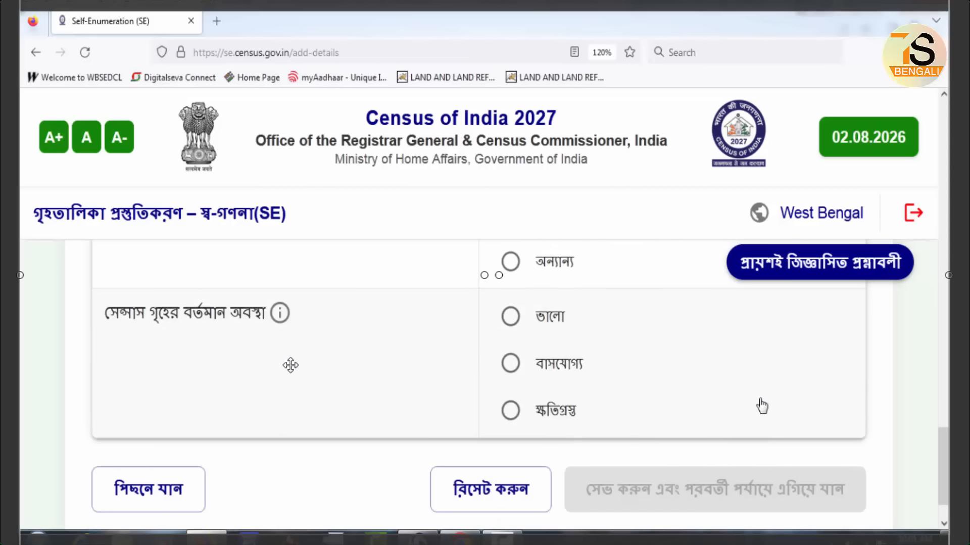
pyautogui.moveTo(89, 292); pyautogui.dragTo(315, 340)
pyautogui.click(694, 374)
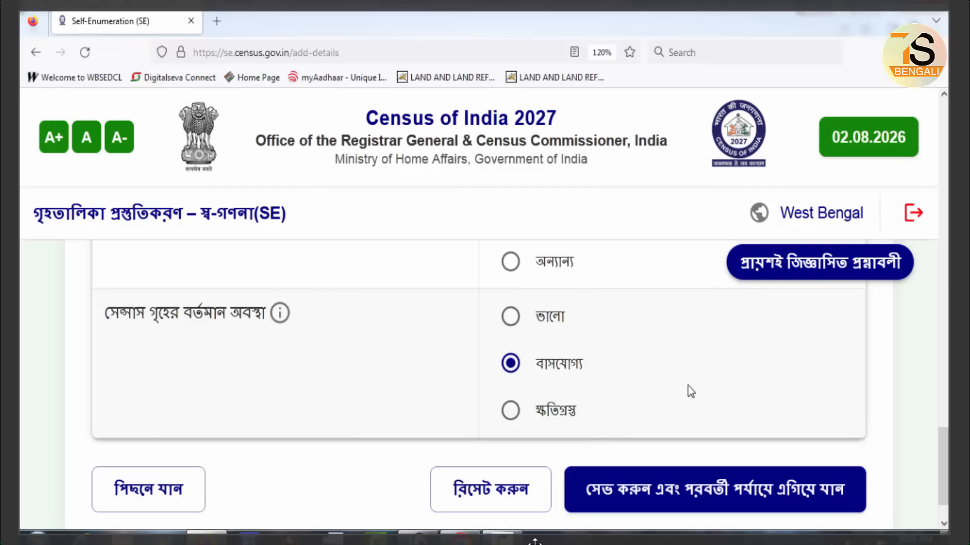
# - Save the census house details and confirm moving on to the general information section
pyautogui.moveTo(558, 457)
pyautogui.mouseDown()
pyautogui.moveTo(650, 496)
pyautogui.moveTo(885, 522)
pyautogui.mouseUp()
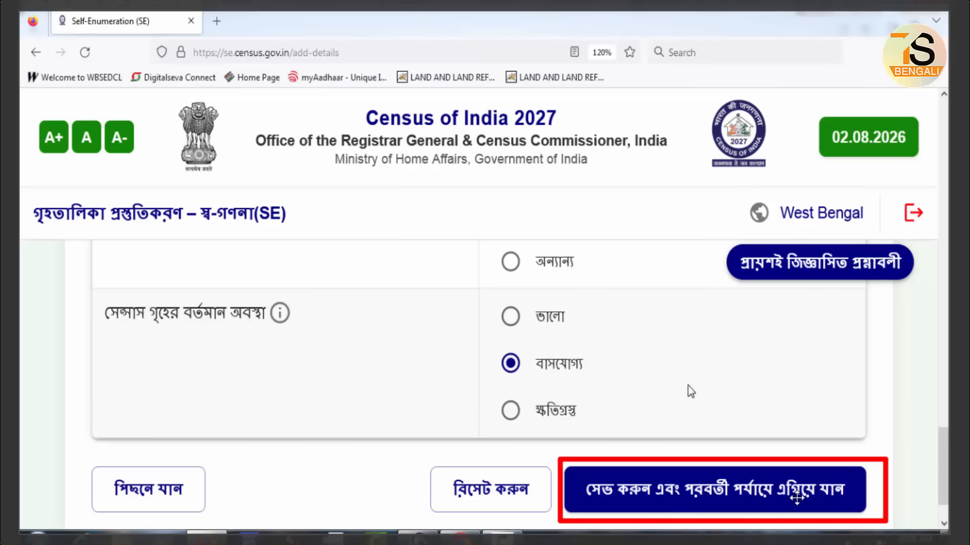
pyautogui.hotkey('ctrl', 'z')
pyautogui.click(744, 511)
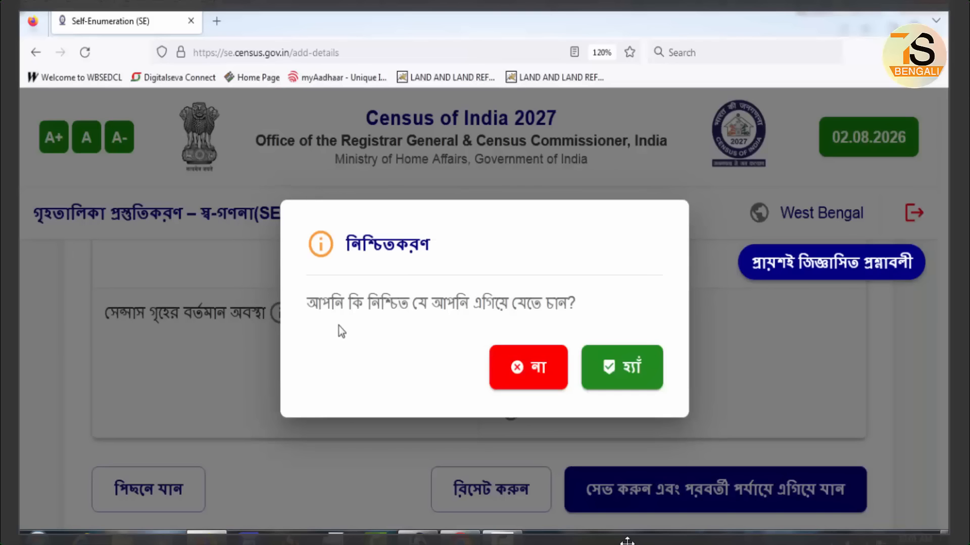
pyautogui.click(628, 372)
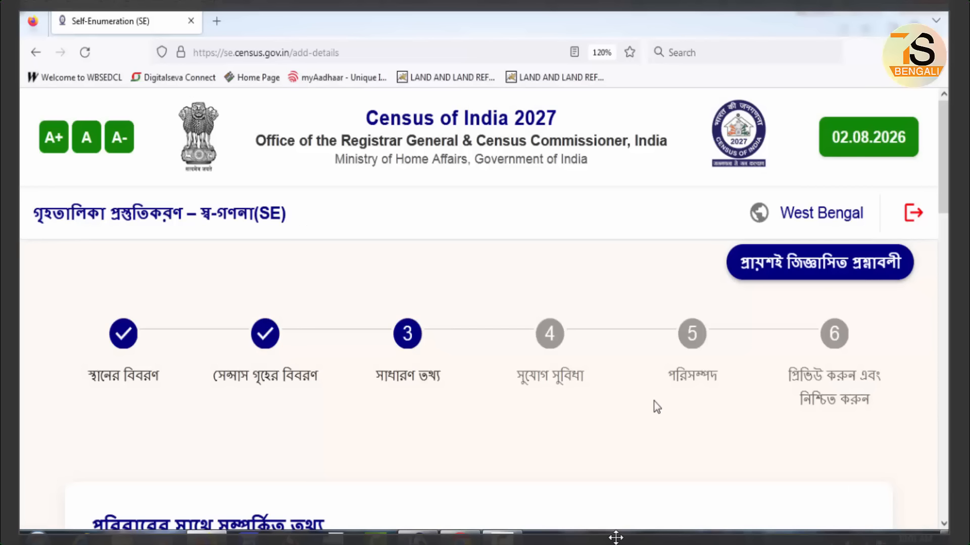
pyautogui.moveTo(55, 295)
pyautogui.mouseDown()
pyautogui.moveTo(166, 402)
pyautogui.moveTo(177, 402)
pyautogui.mouseUp()
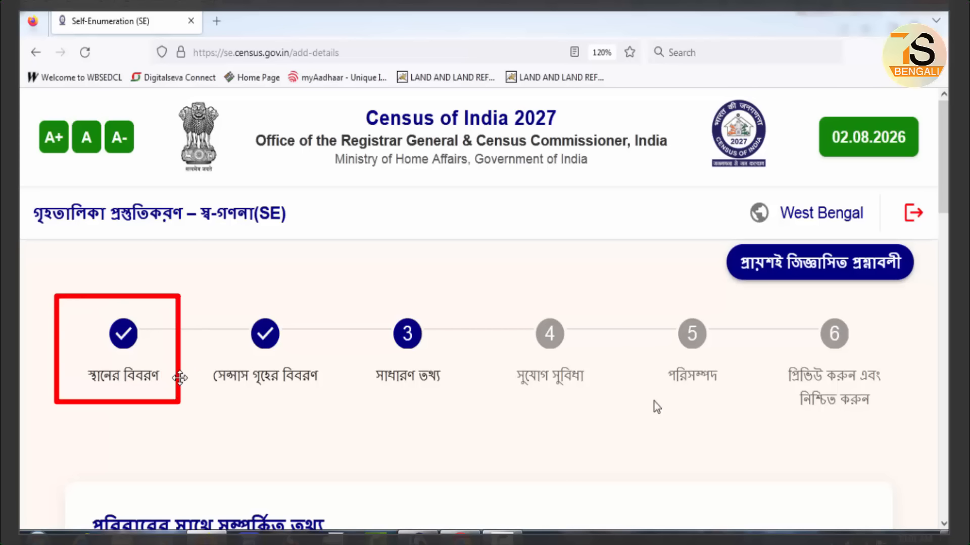
pyautogui.moveTo(200, 303); pyautogui.dragTo(236, 343)
pyautogui.moveTo(286, 380); pyautogui.dragTo(333, 400)
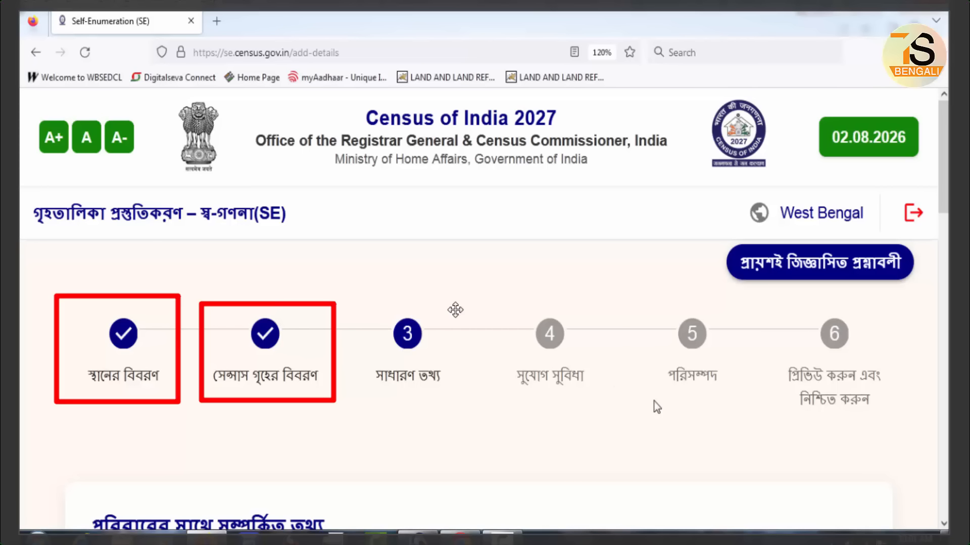
pyautogui.moveTo(361, 303); pyautogui.dragTo(469, 396)
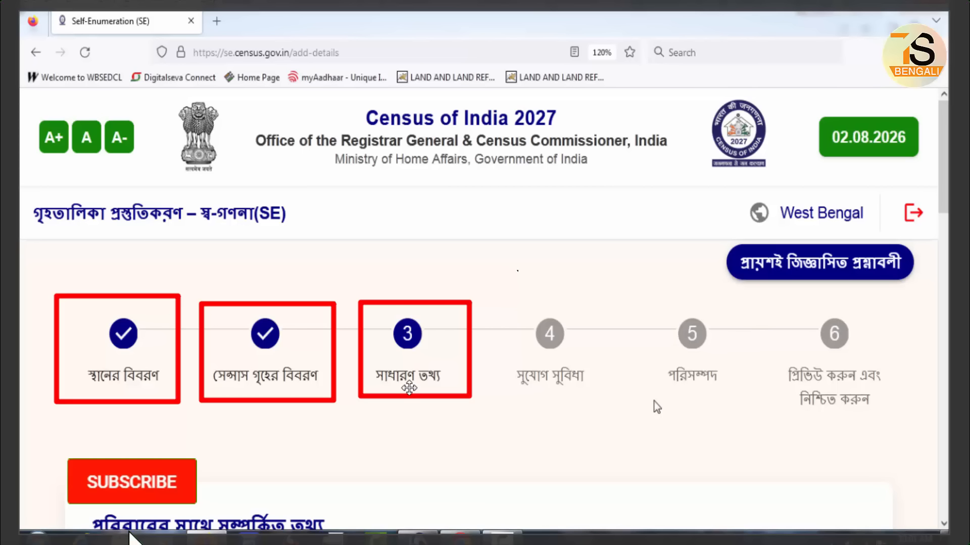
pyautogui.press('Escape')
pyautogui.click(507, 450)
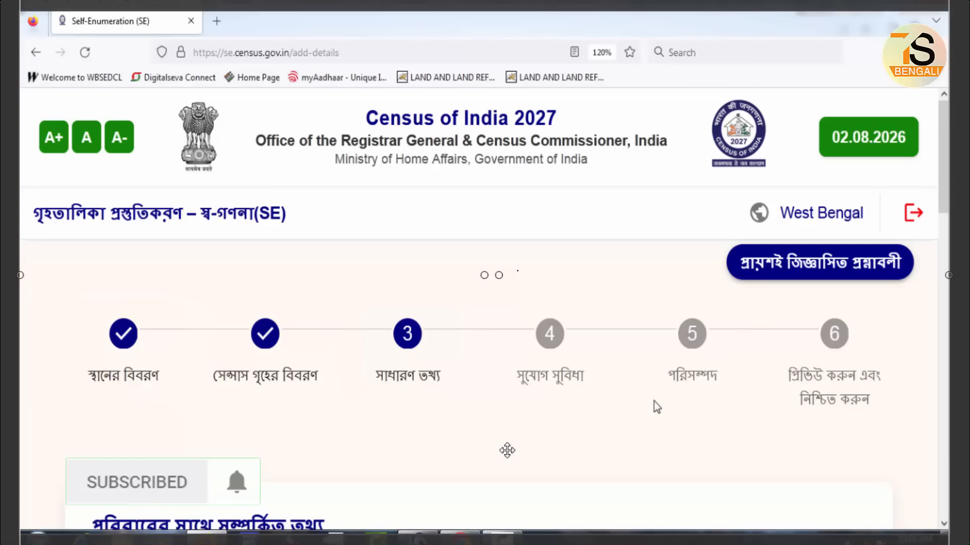
# - Enter the household head's name in Bengali in the selected-language name field of the family information
pyautogui.scroll(-5, 657, 407)
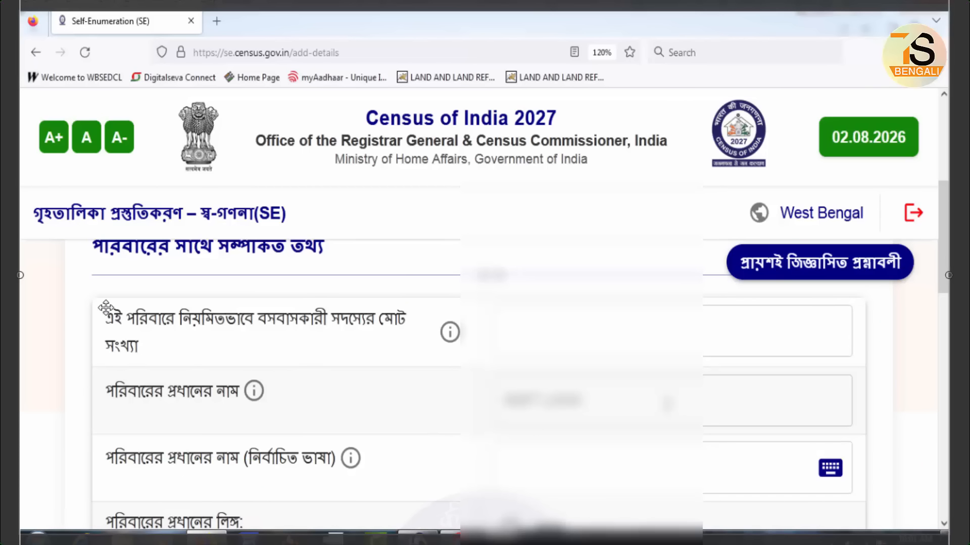
pyautogui.moveTo(87, 298)
pyautogui.mouseDown()
pyautogui.moveTo(298, 361)
pyautogui.moveTo(425, 360)
pyautogui.mouseUp()
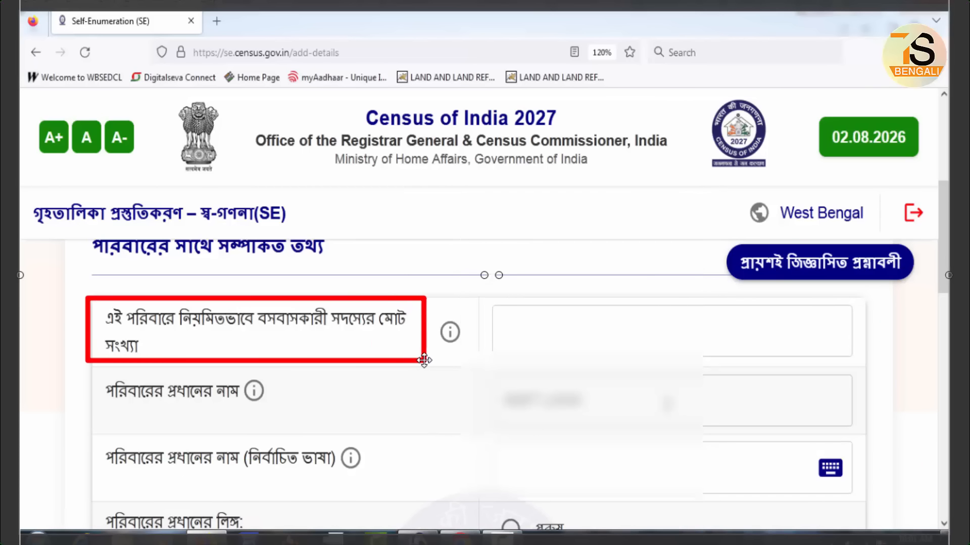
pyautogui.moveTo(496, 307); pyautogui.dragTo(586, 353)
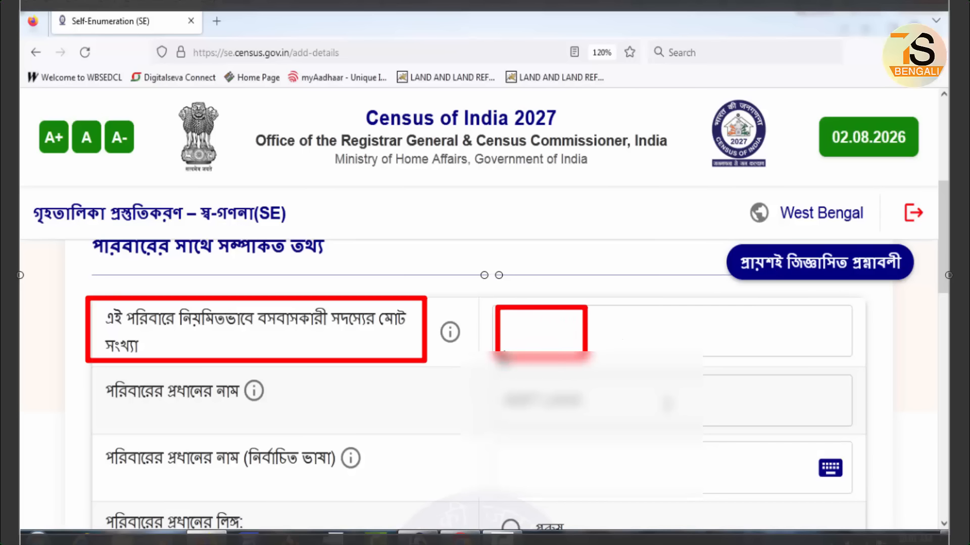
pyautogui.press('Escape')
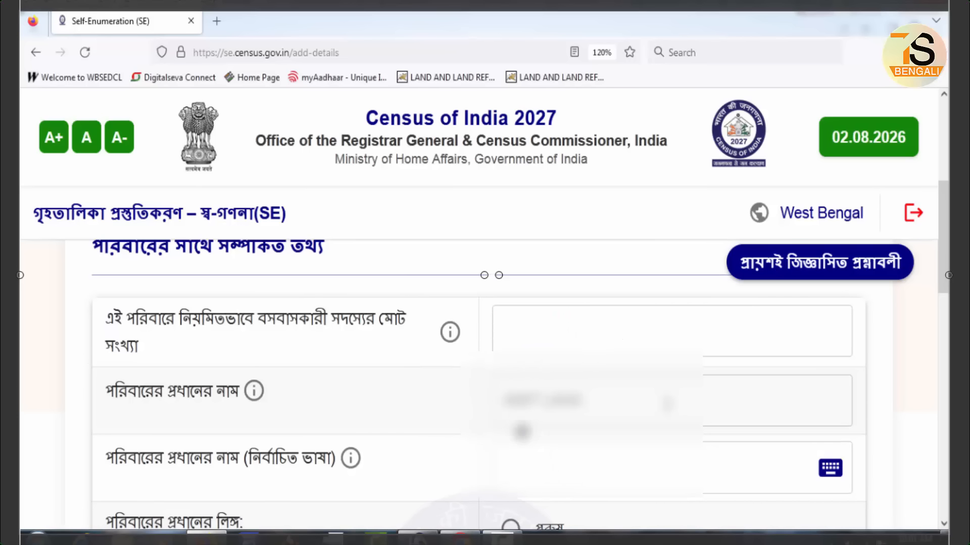
pyautogui.moveTo(489, 372); pyautogui.dragTo(615, 429)
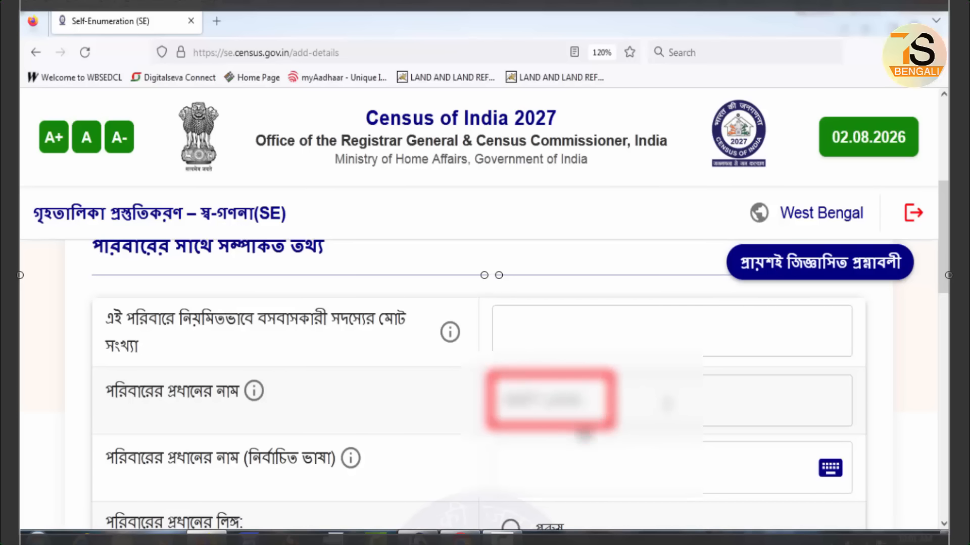
pyautogui.press('Escape')
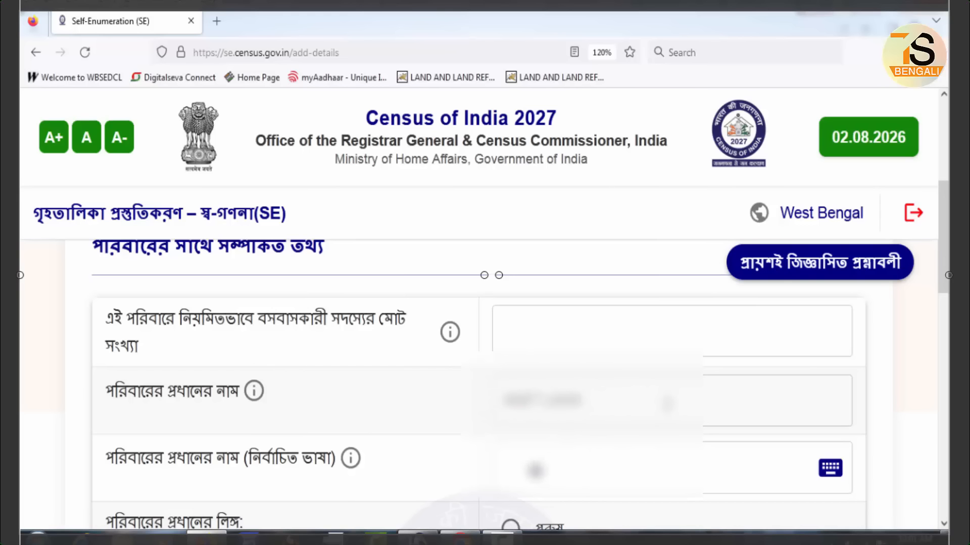
pyautogui.moveTo(496, 440); pyautogui.dragTo(639, 493)
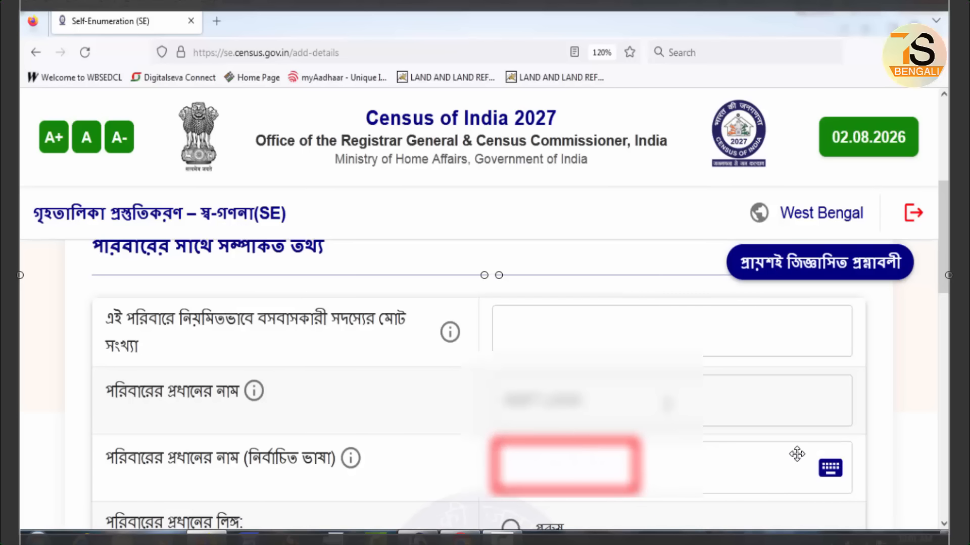
pyautogui.moveTo(807, 452); pyautogui.dragTo(853, 483)
pyautogui.press('Escape')
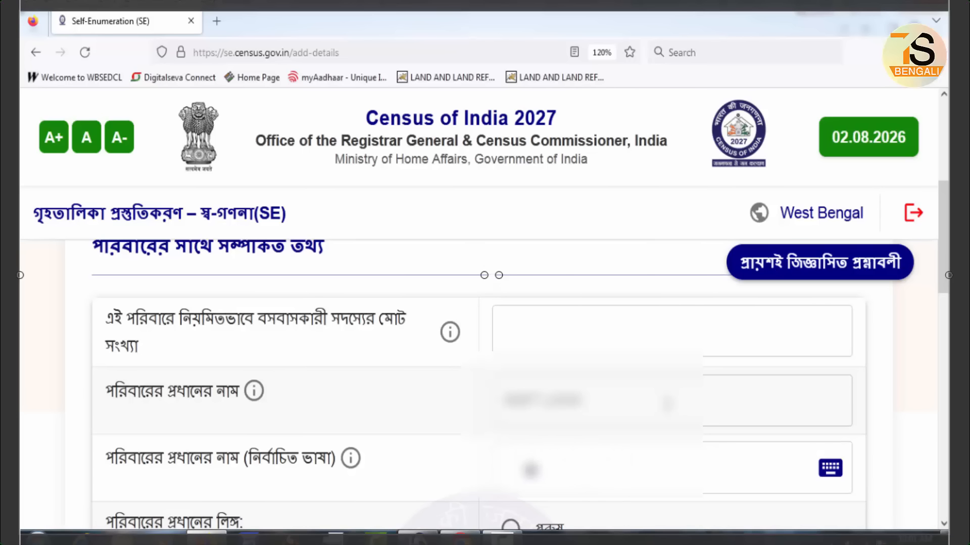
pyautogui.scroll(-3, 894, 406)
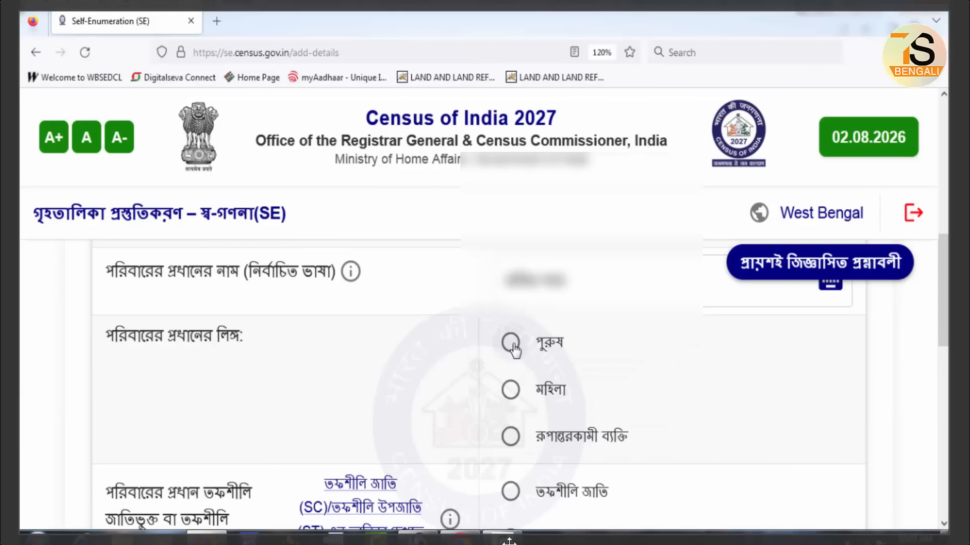
# - Set the gender of the household head to male (পুরুষ)
pyautogui.click(512, 344)
pyautogui.scroll(-3, 837, 417)
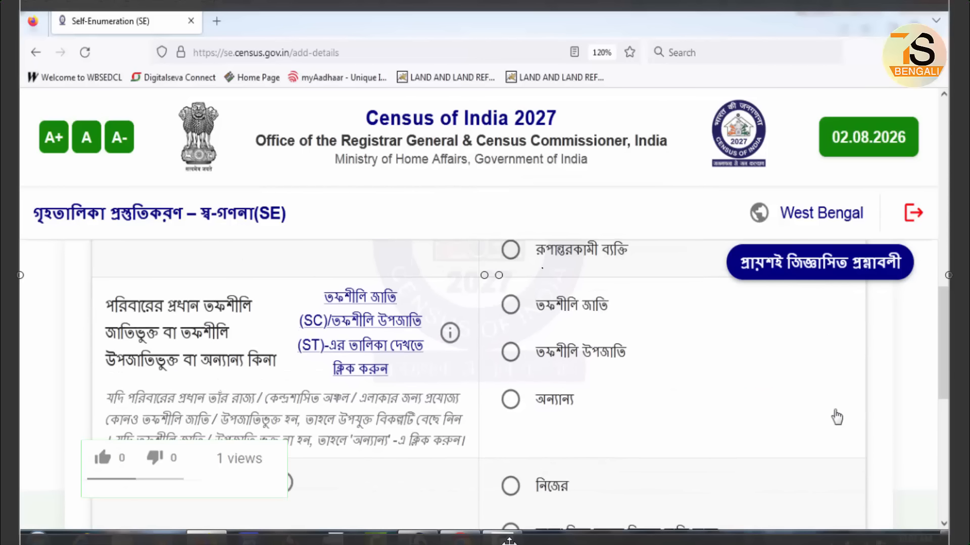
pyautogui.click(103, 458)
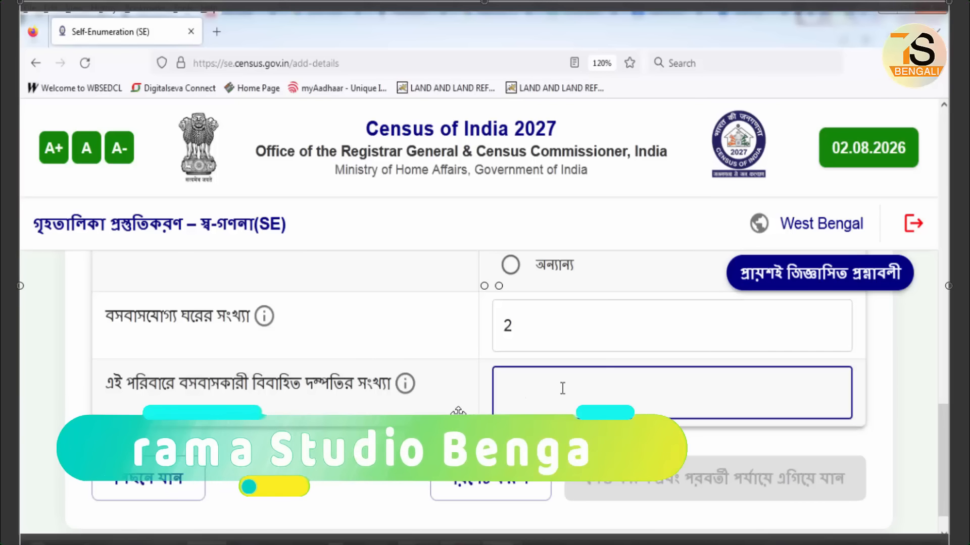
# - Enter 1 as the number of married couples living in the household and read the guidance for that question
pyautogui.write('1')
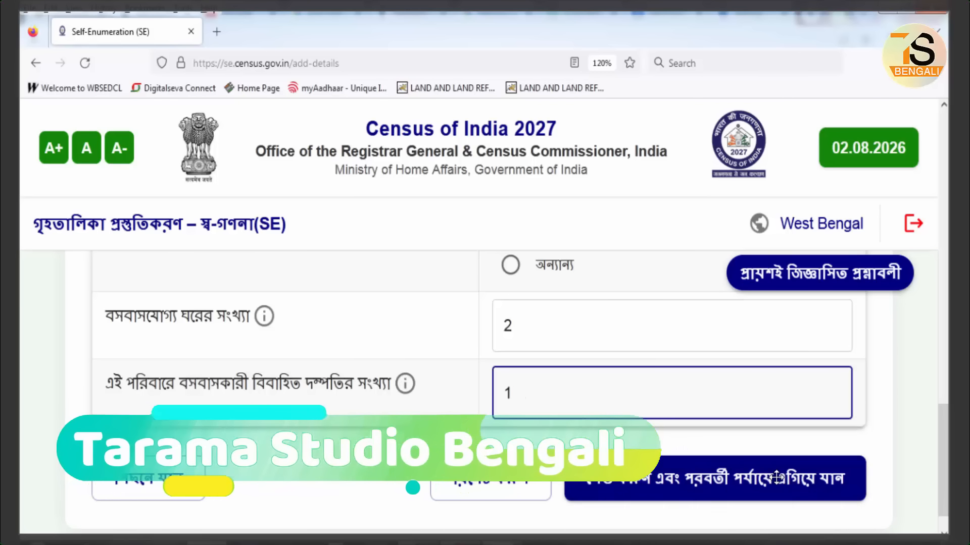
pyautogui.moveTo(405, 385)
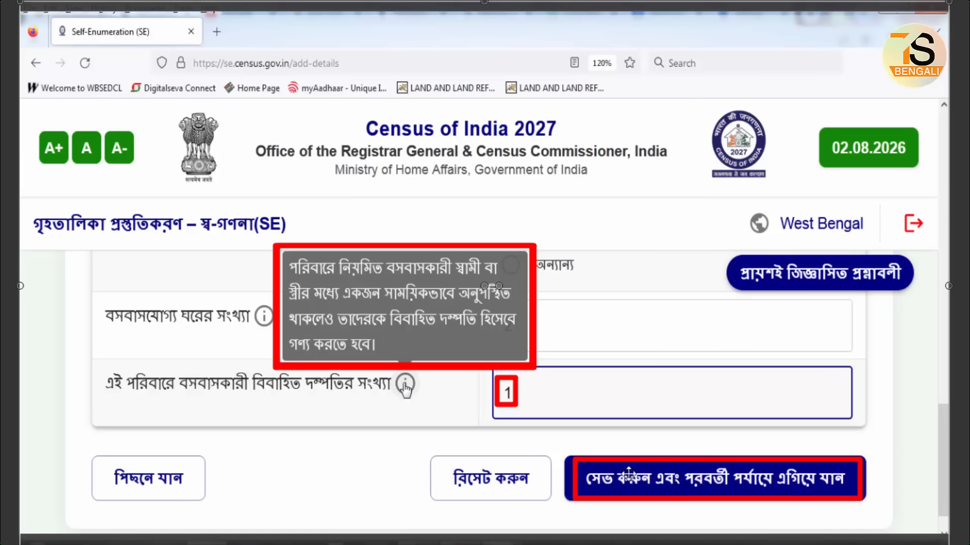
# - Examine the guidance and options for the main drinking water source and the choices for where that source is located
pyautogui.moveTo(263, 319)
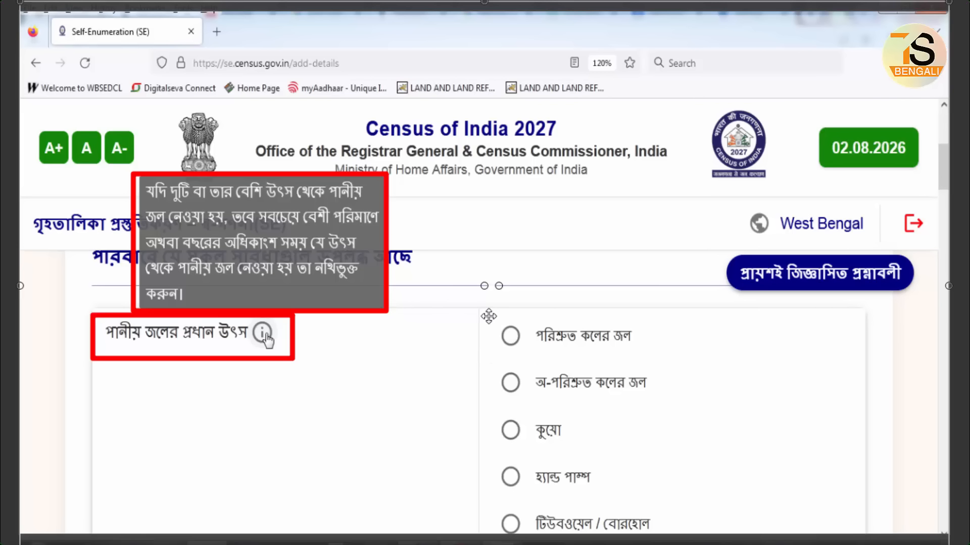
pyautogui.moveTo(489, 319)
pyautogui.mouseDown()
pyautogui.moveTo(626, 497)
pyautogui.moveTo(679, 536)
pyautogui.mouseUp()
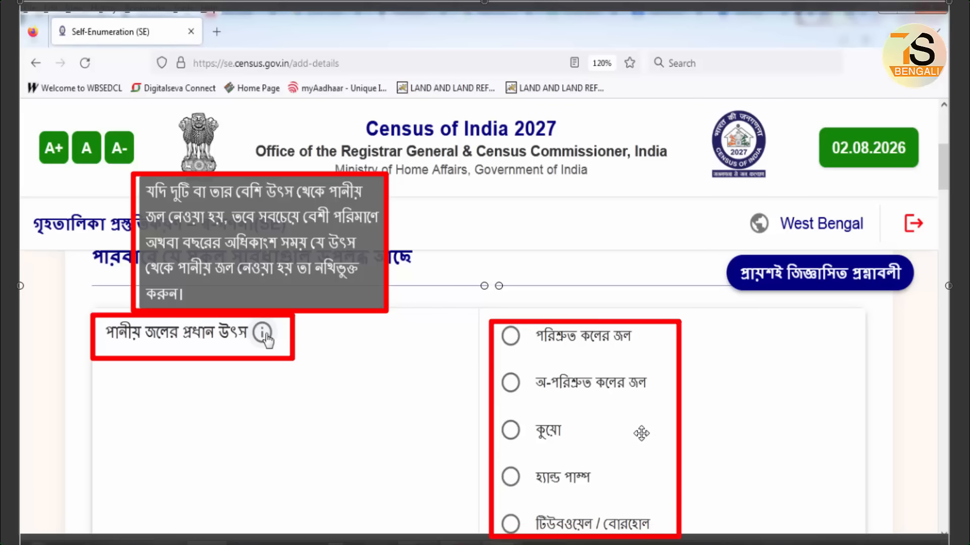
pyautogui.press('Escape')
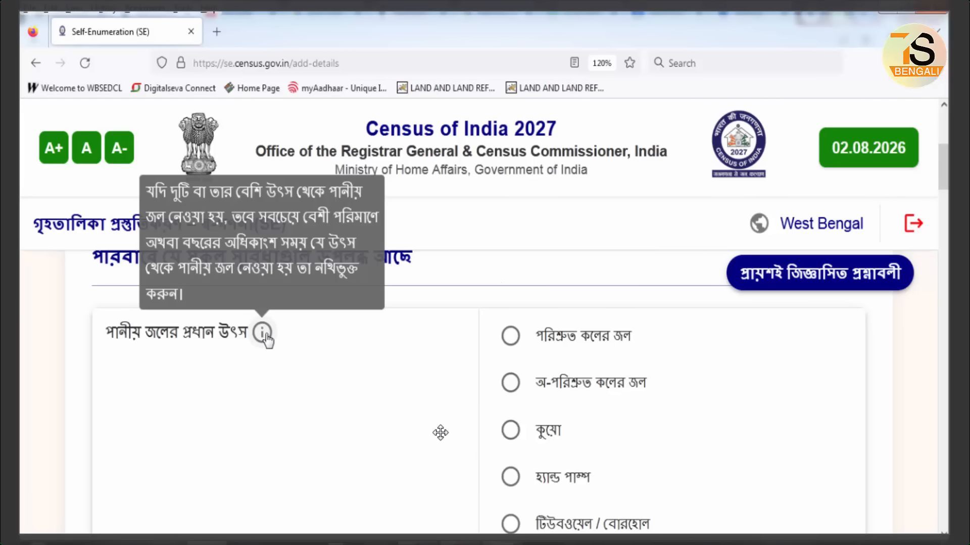
pyautogui.scroll(-5, 422, 419)
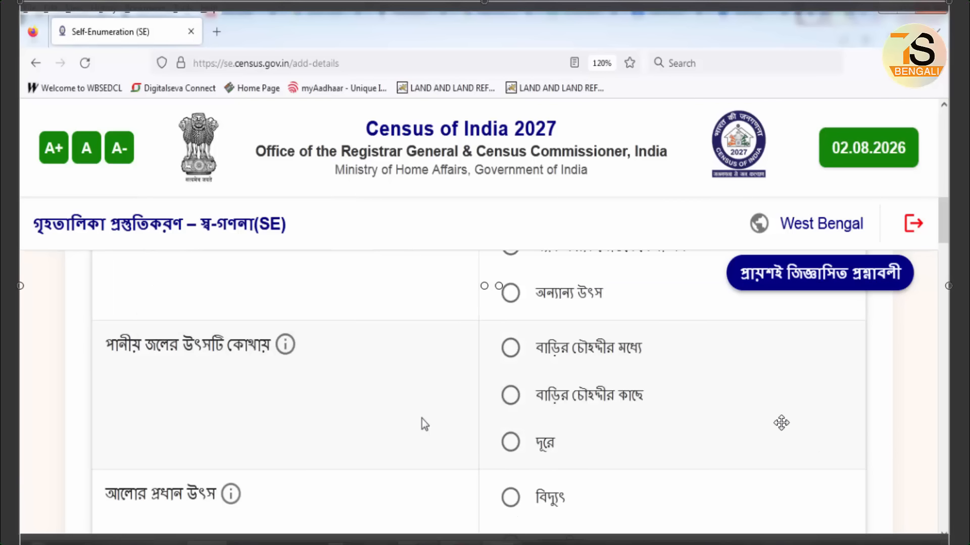
pyautogui.moveTo(97, 325)
pyautogui.mouseDown()
pyautogui.moveTo(114, 344)
pyautogui.moveTo(317, 368)
pyautogui.mouseUp()
pyautogui.moveTo(484, 329); pyautogui.dragTo(664, 369)
pyautogui.press('Escape')
pyautogui.moveTo(487, 373)
pyautogui.mouseDown()
pyautogui.moveTo(580, 407)
pyautogui.moveTo(663, 412)
pyautogui.mouseUp()
pyautogui.press('Escape')
pyautogui.moveTo(488, 378); pyautogui.dragTo(665, 418)
pyautogui.press('Escape')
pyautogui.moveTo(488, 425); pyautogui.dragTo(581, 467)
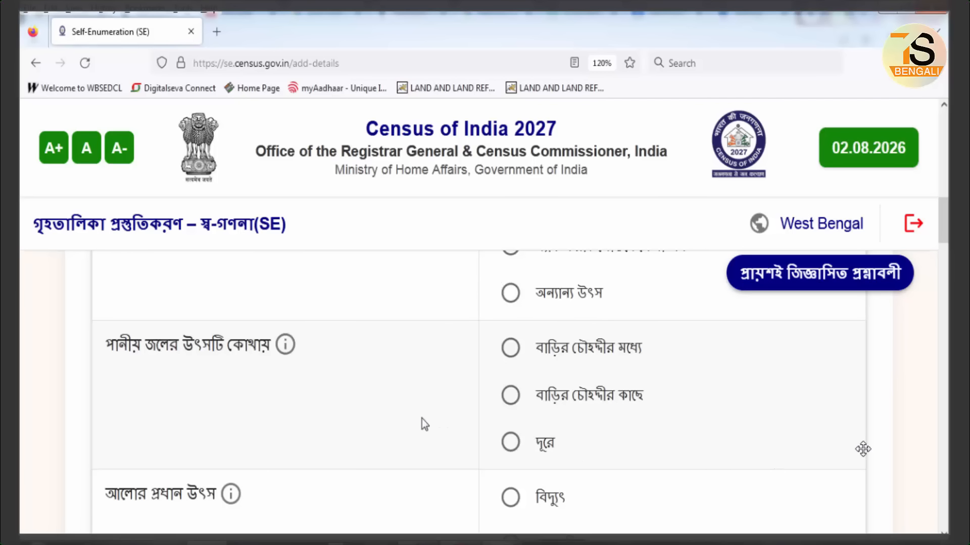
# - Set the main source of lighting to electricity (বিদ্যুৎ)
pyautogui.click(394, 465)
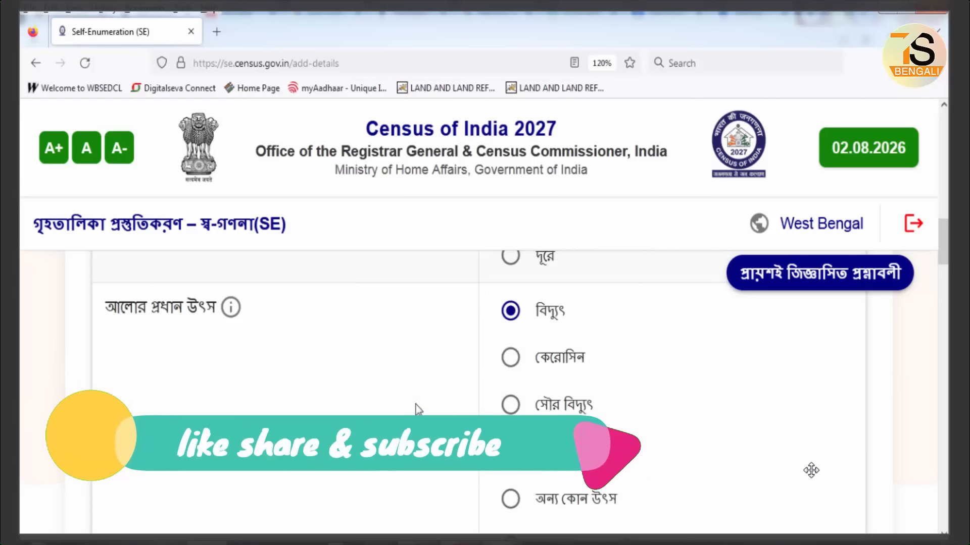
pyautogui.scroll(-2, 416, 405)
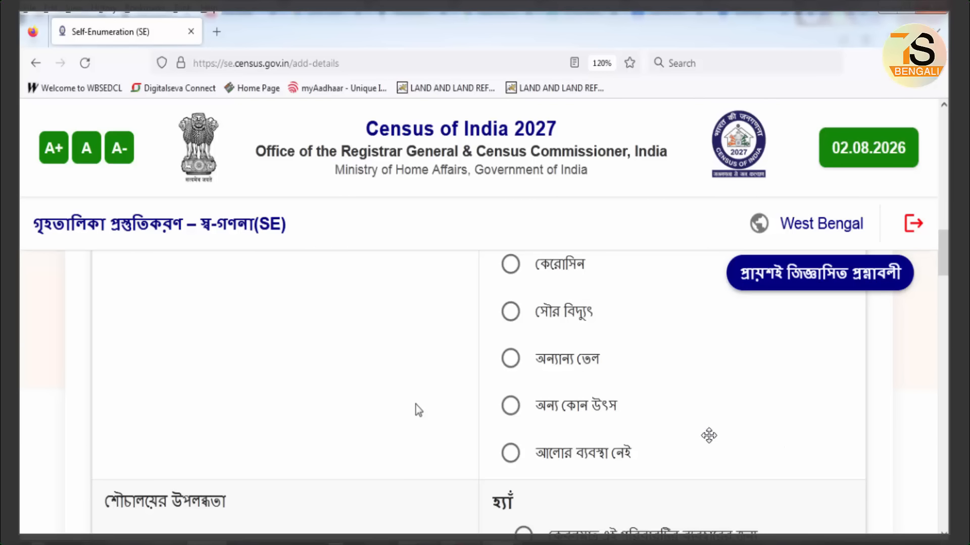
# - Set the latrine availability to shared with another family (অন্য পরিবারের সাথে যৌথভাবে)
pyautogui.scroll(-4, 417, 405)
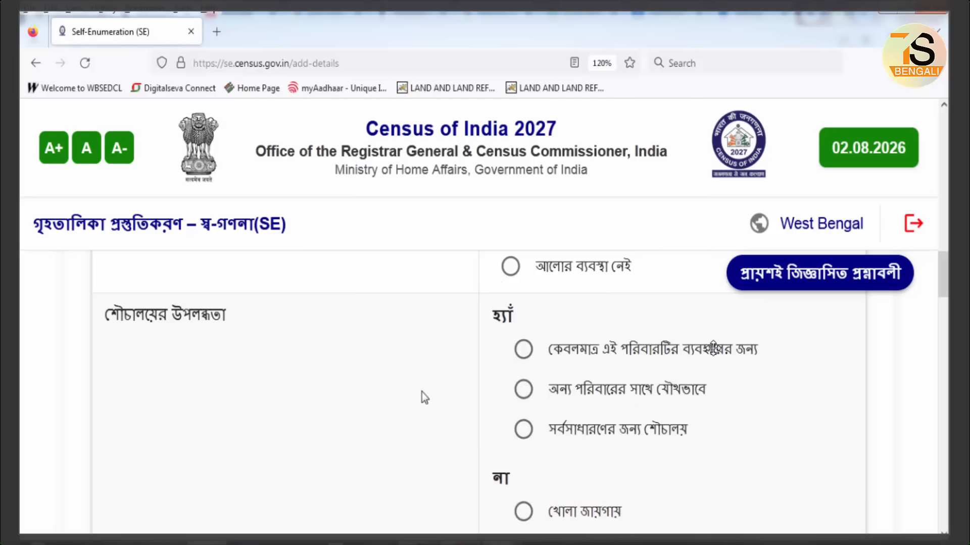
pyautogui.click(528, 393)
pyautogui.scroll(-3, 429, 382)
pyautogui.scroll(-1, 429, 382)
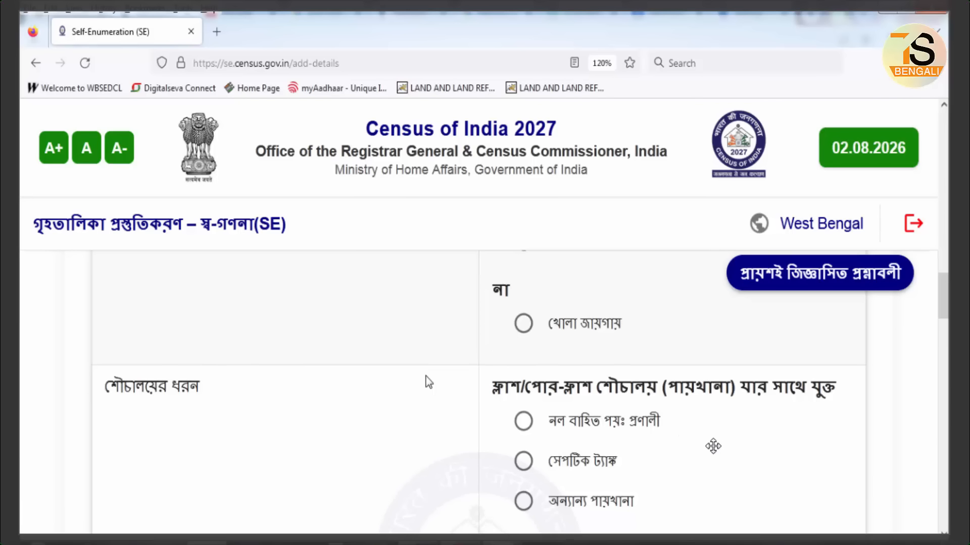
# - Examine the latrine type options and the questions on waste water drainage and bathing facilities within the premises
pyautogui.scroll(-2, 429, 382)
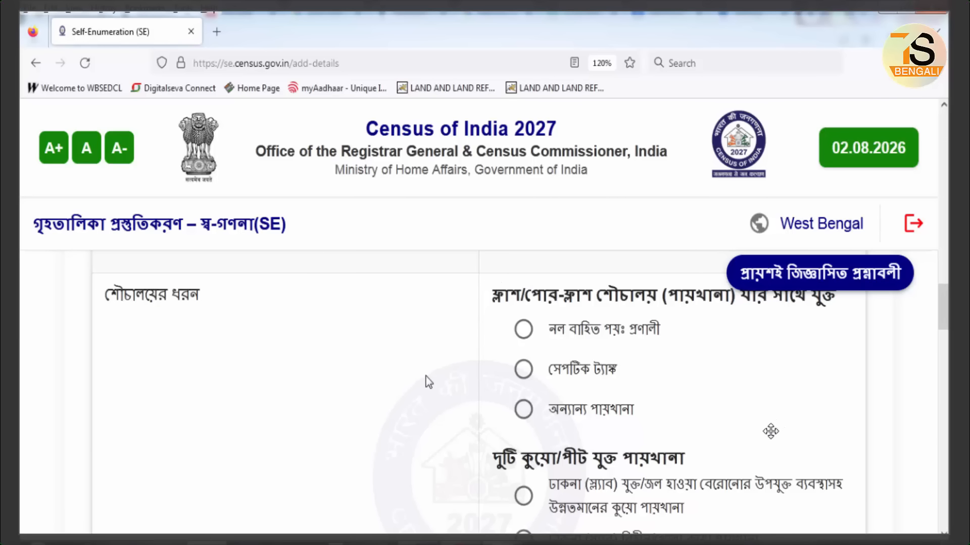
pyautogui.scroll(2, 429, 382)
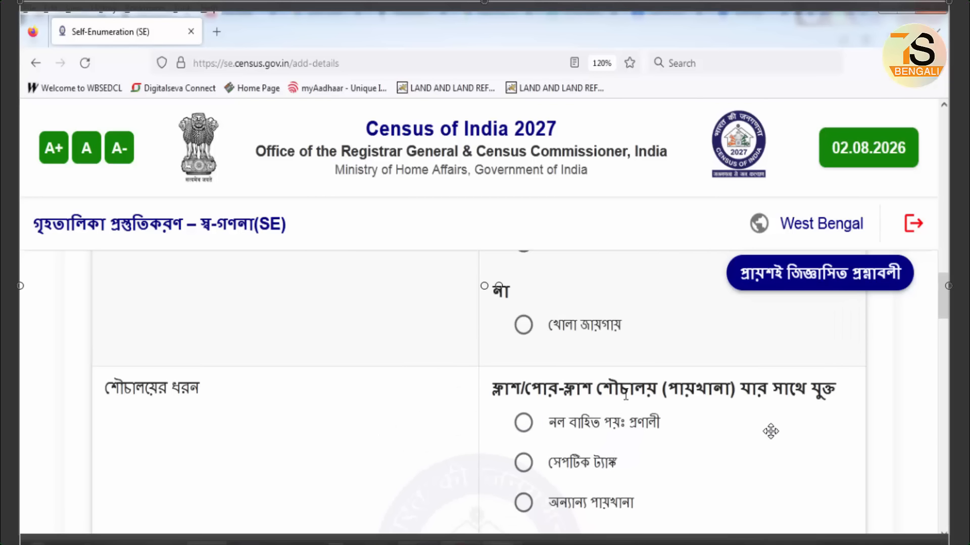
pyautogui.scroll(-10, 462, 423)
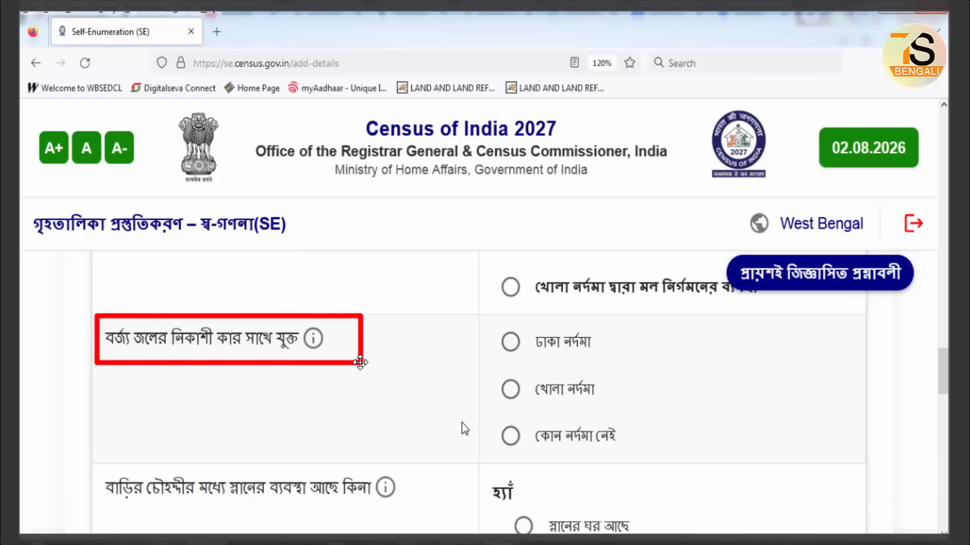
pyautogui.moveTo(483, 318)
pyautogui.mouseDown()
pyautogui.moveTo(580, 439)
pyautogui.moveTo(637, 459)
pyautogui.mouseUp()
pyautogui.press('e')
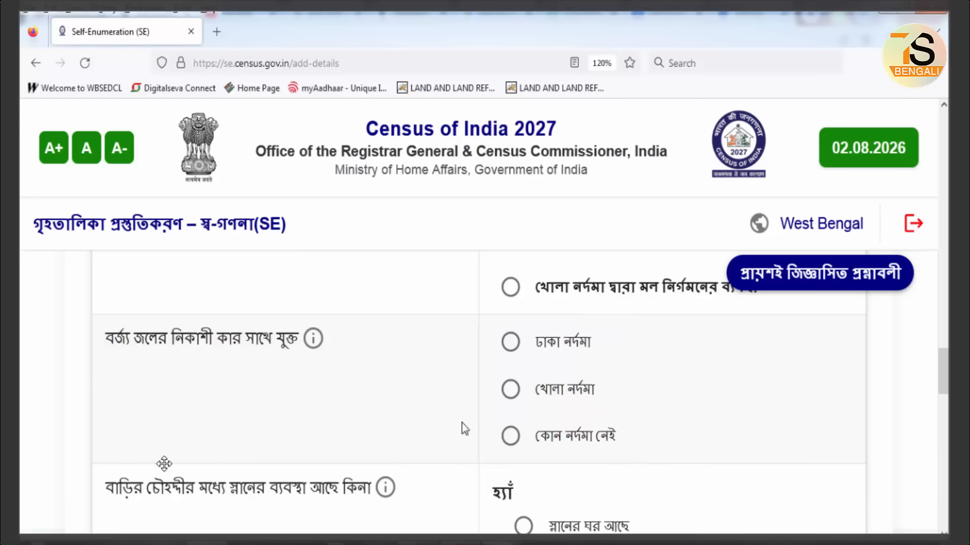
pyautogui.moveTo(94, 465)
pyautogui.mouseDown()
pyautogui.moveTo(304, 512)
pyautogui.moveTo(423, 510)
pyautogui.mouseUp()
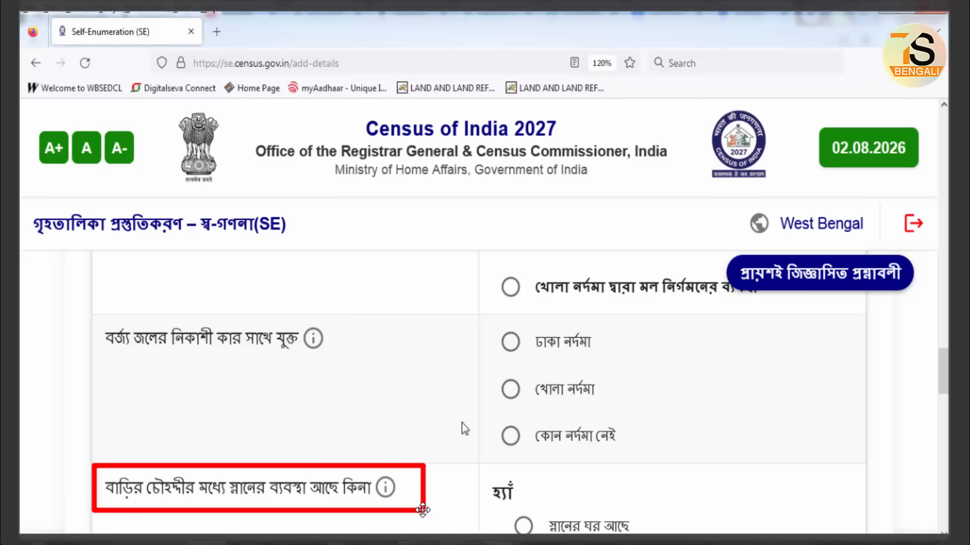
pyautogui.press('e')
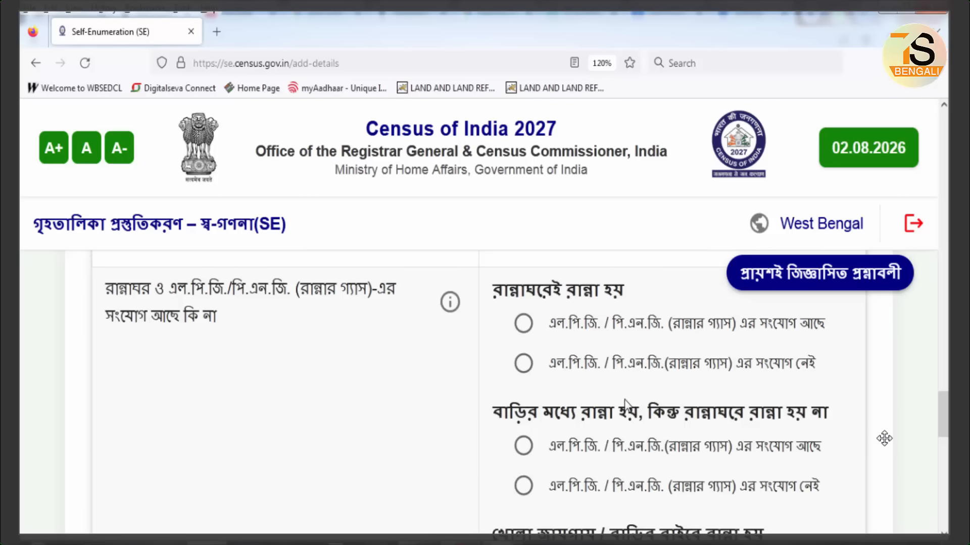
# - Record that cooking is done in a kitchen with an LPG/PNG connection
pyautogui.click(524, 325)
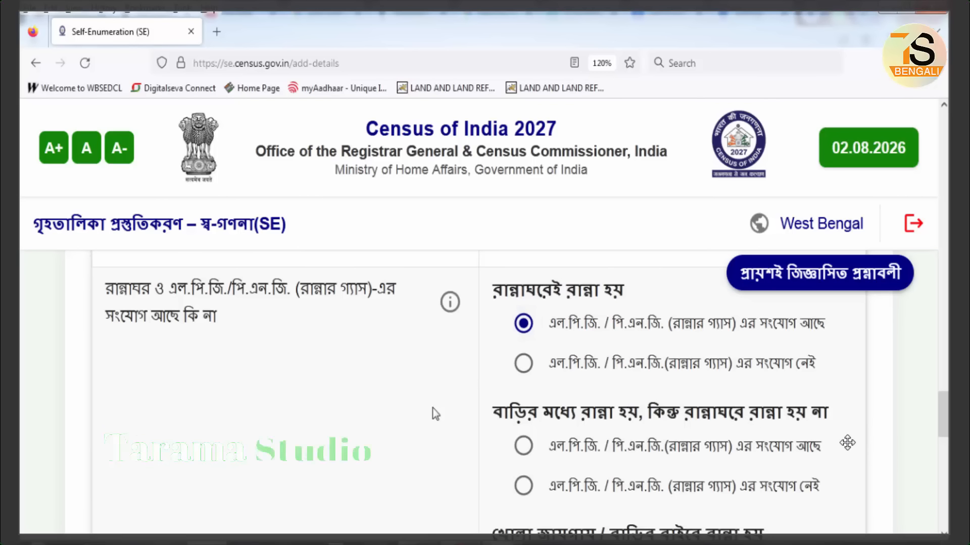
pyautogui.scroll(-2, 433, 411)
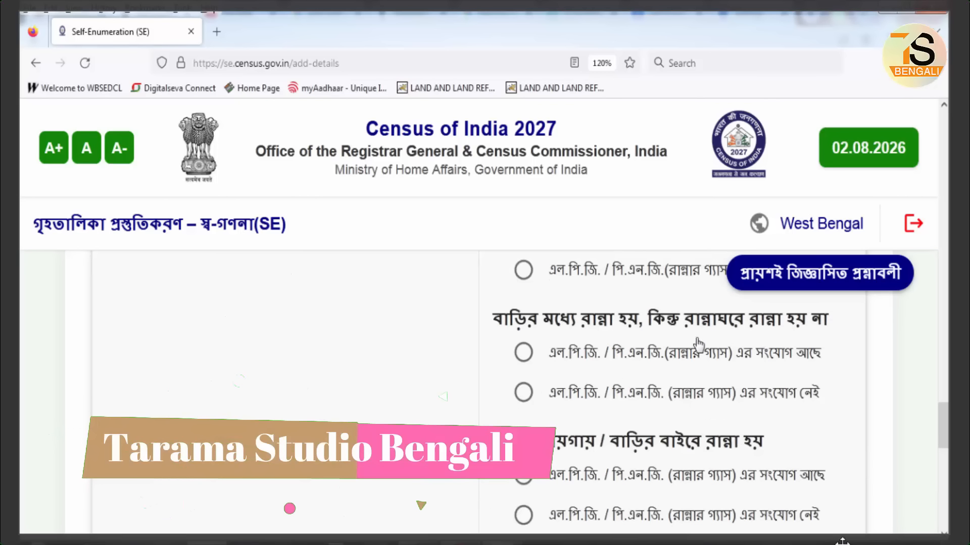
pyautogui.scroll(-4, 807, 445)
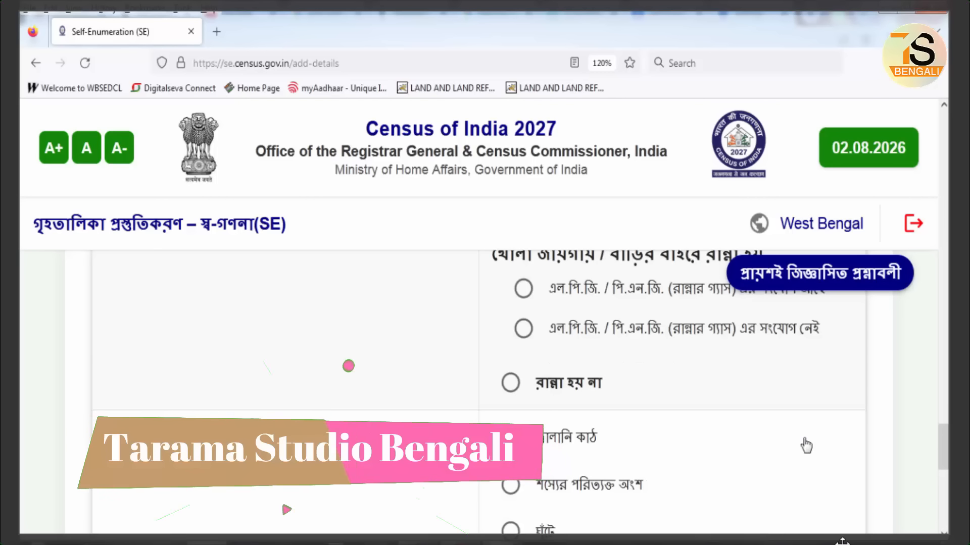
pyautogui.scroll(6, 807, 446)
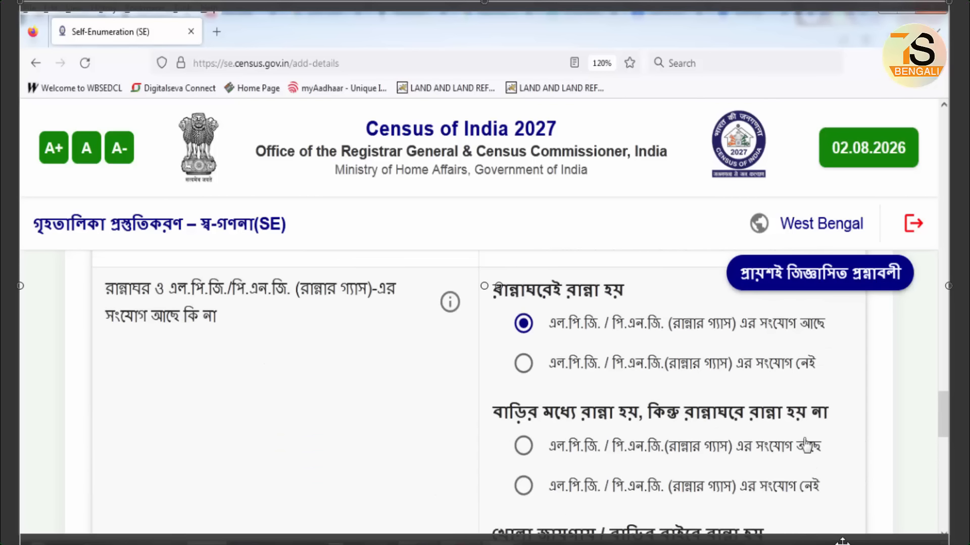
pyautogui.scroll(-6, 807, 445)
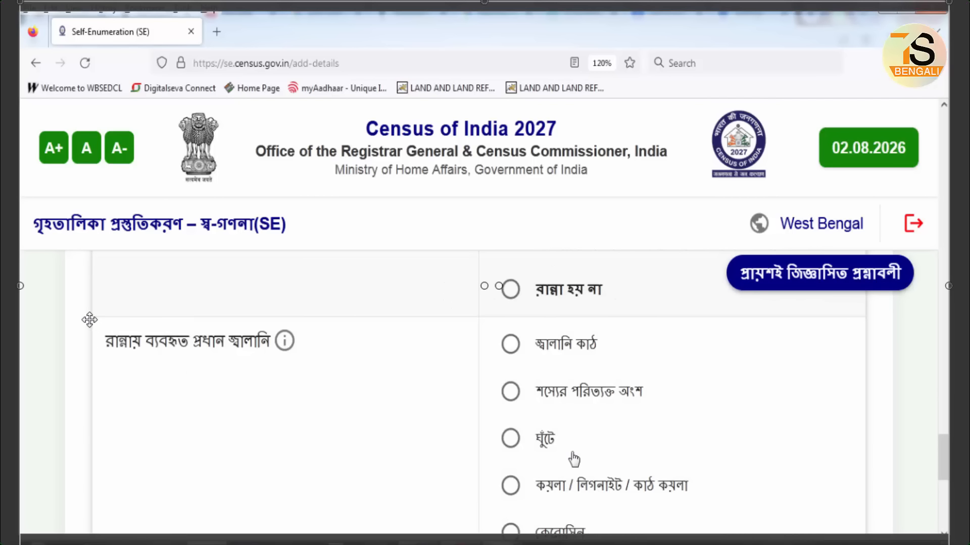
# - Examine the available options for the main fuel used for cooking (রান্নায় ব্যবহৃত প্রধান জ্বালানি)
pyautogui.moveTo(310, 361); pyautogui.dragTo(341, 361)
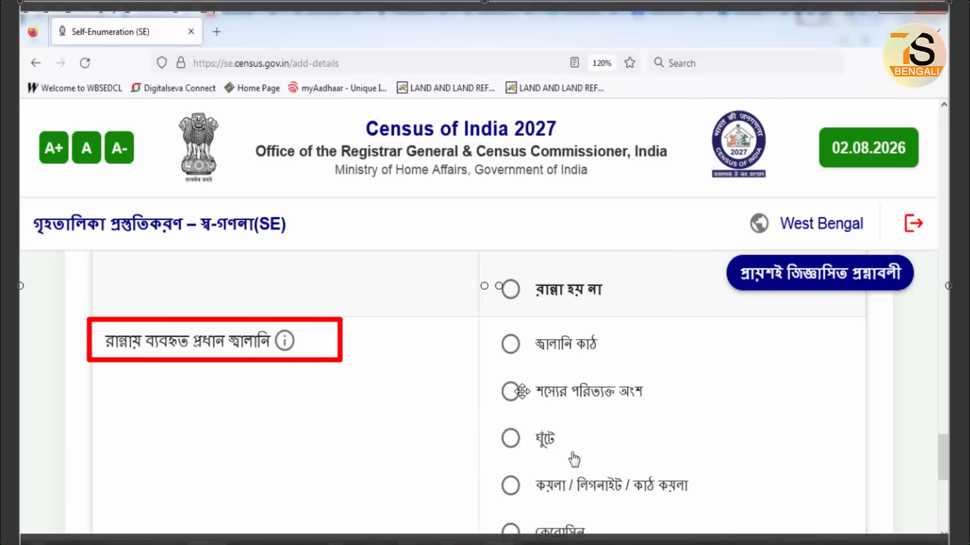
pyautogui.moveTo(475, 313); pyautogui.dragTo(761, 537)
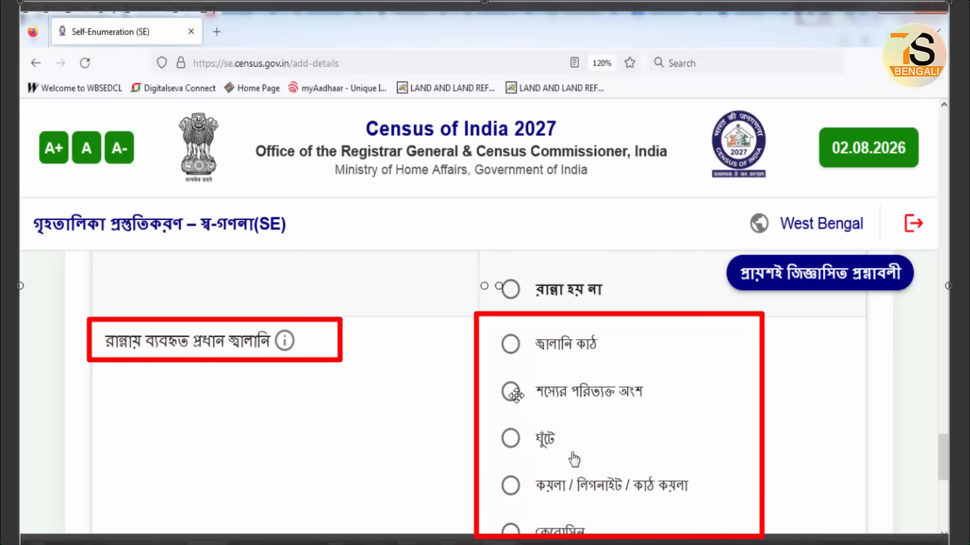
pyautogui.moveTo(497, 380); pyautogui.dragTo(527, 405)
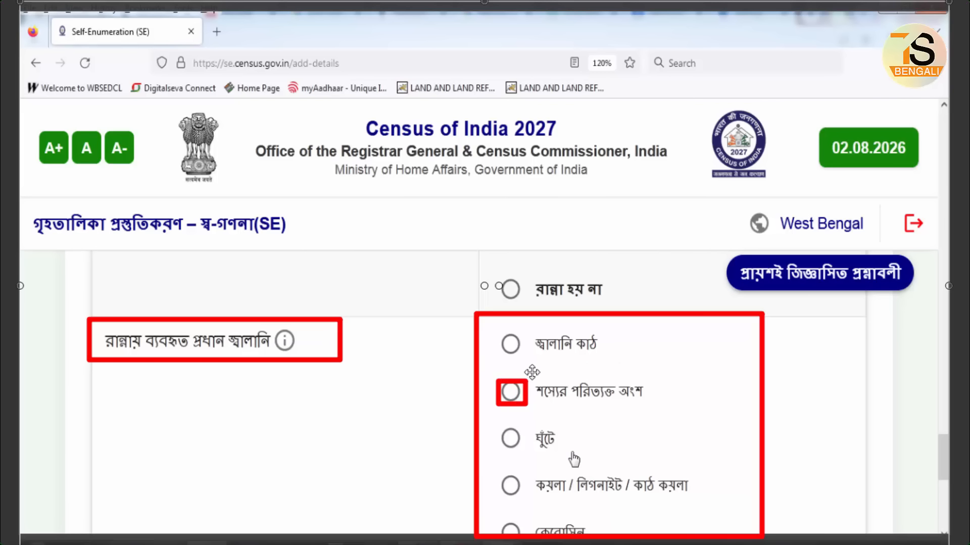
pyautogui.moveTo(498, 332); pyautogui.dragTo(522, 364)
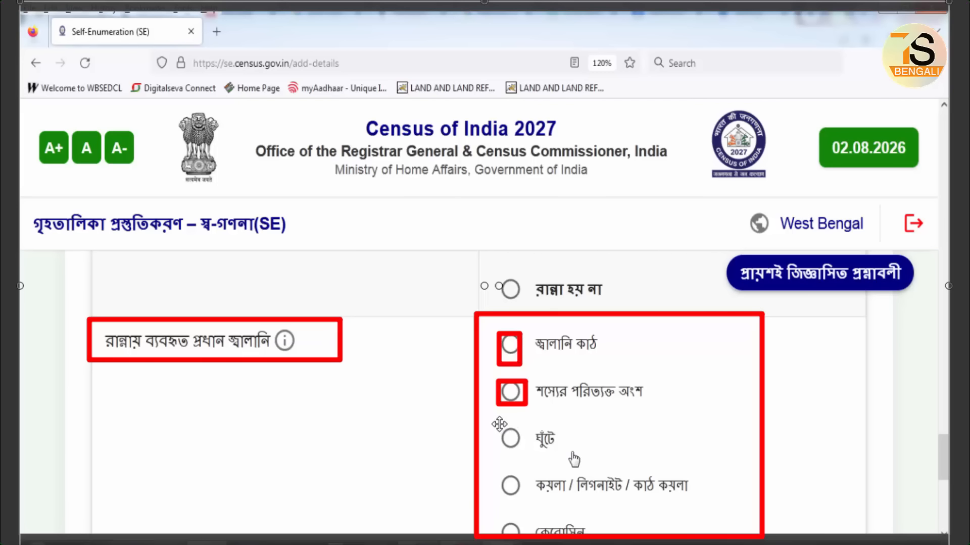
pyautogui.moveTo(498, 422)
pyautogui.mouseDown()
pyautogui.moveTo(526, 453)
pyautogui.moveTo(510, 482)
pyautogui.moveTo(525, 499)
pyautogui.mouseUp()
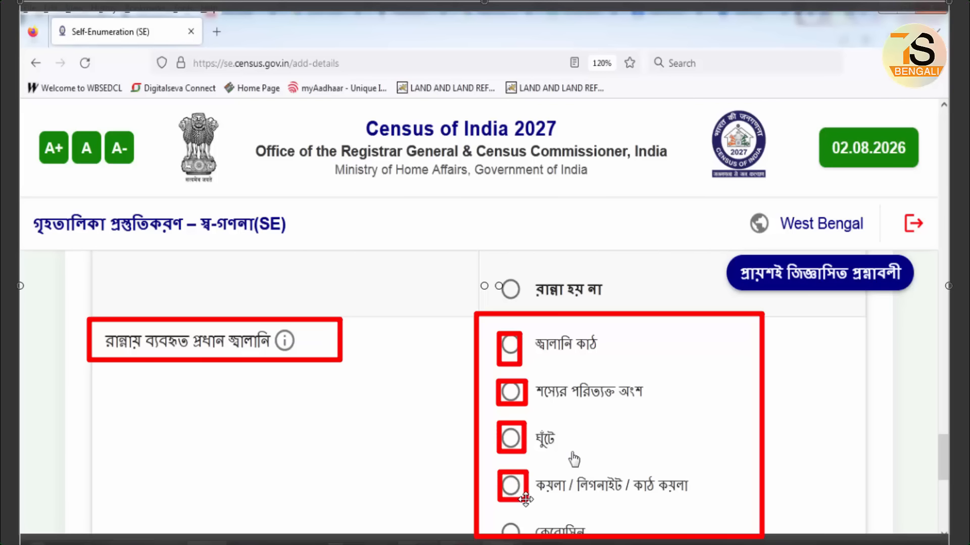
pyautogui.press('Escape')
pyautogui.press('space')
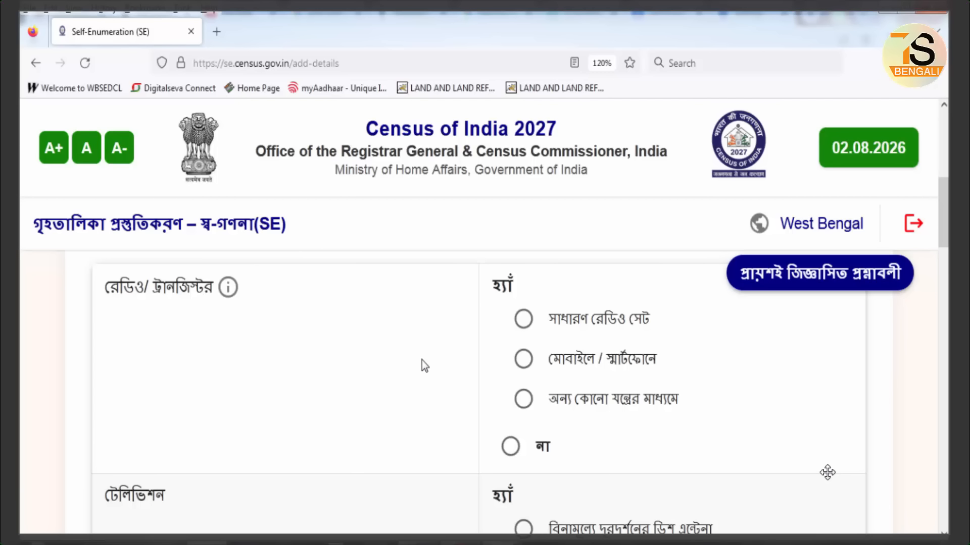
# - Answer No (না) for both radio/transistor and television in the household assets section
pyautogui.moveTo(228, 290)
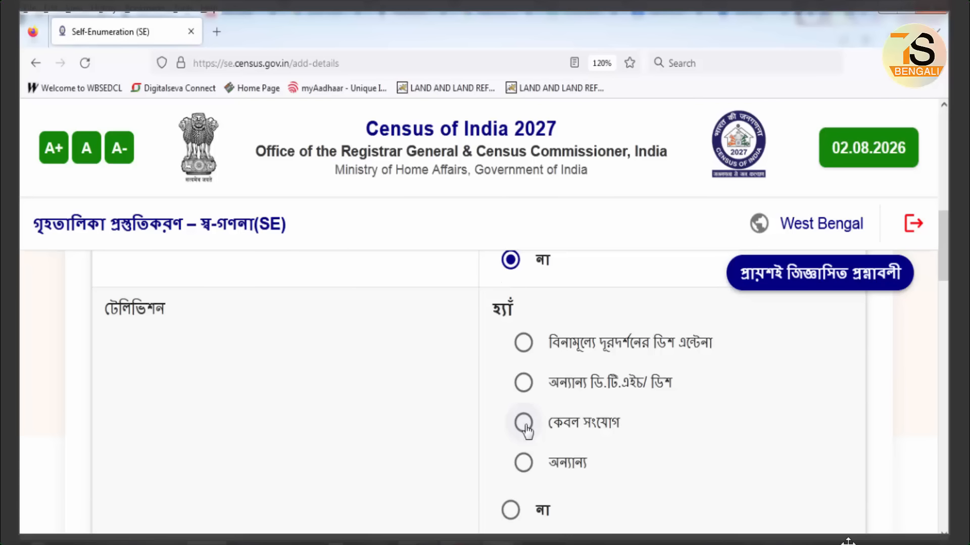
pyautogui.click(510, 510)
pyautogui.scroll(-3, 422, 402)
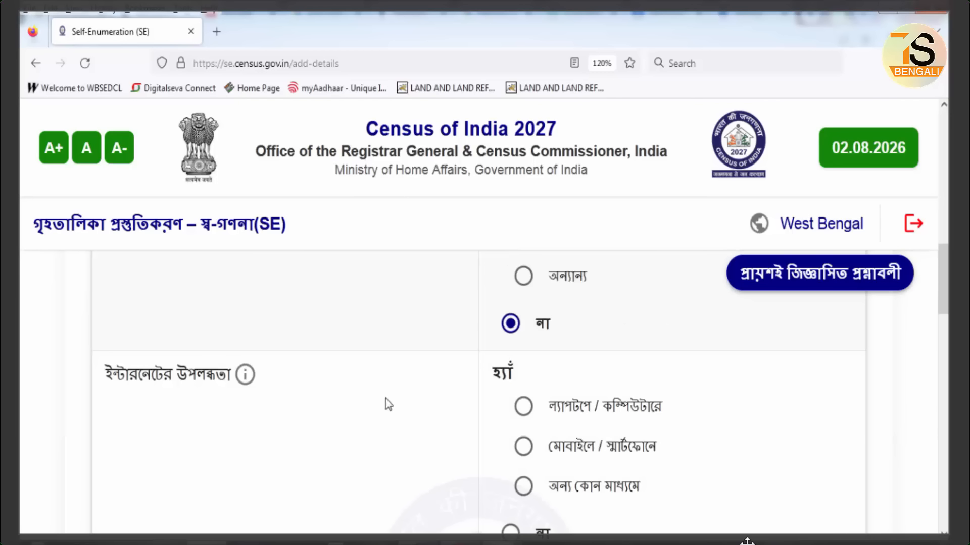
# - Answer No (না) for both internet access and laptop/computer
pyautogui.scroll(-2, 394, 398)
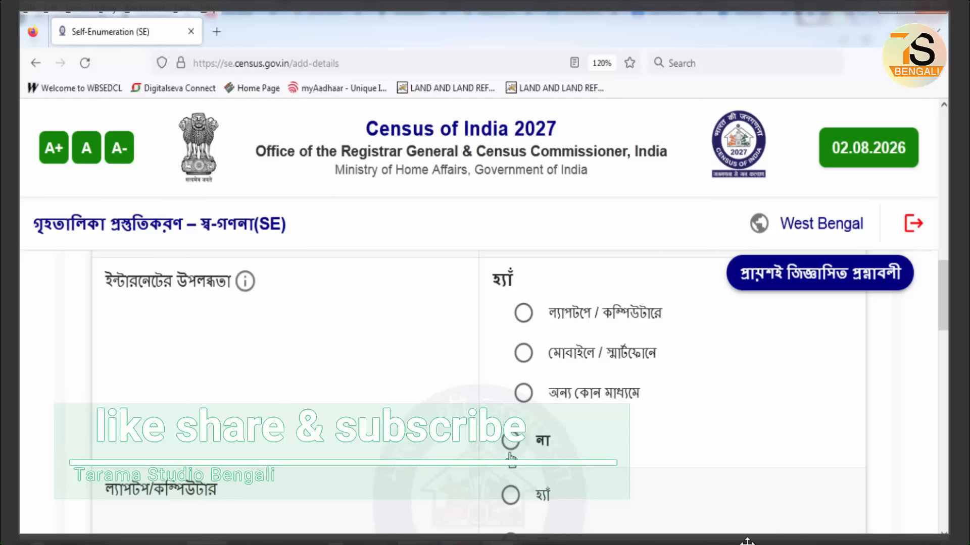
pyautogui.click(510, 443)
pyautogui.scroll(-3, 394, 422)
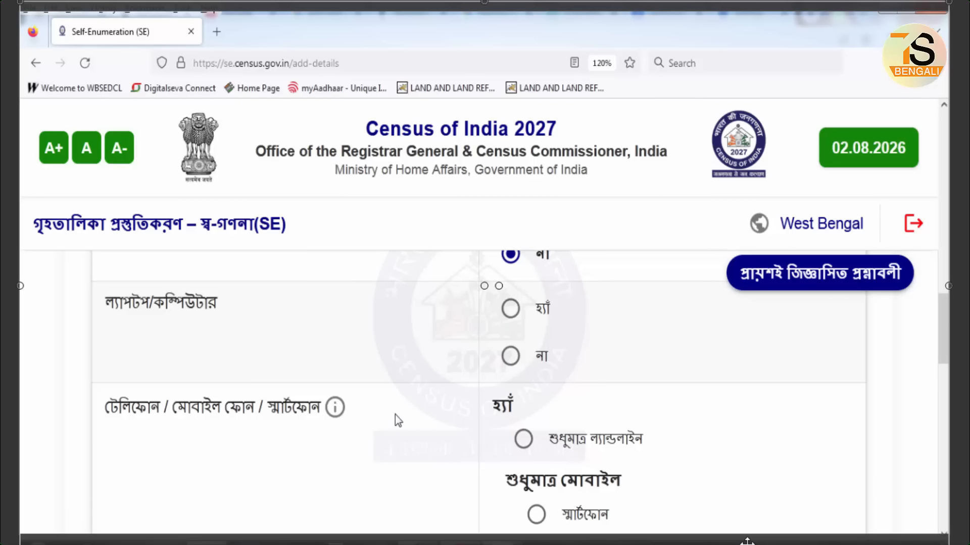
pyautogui.click(511, 356)
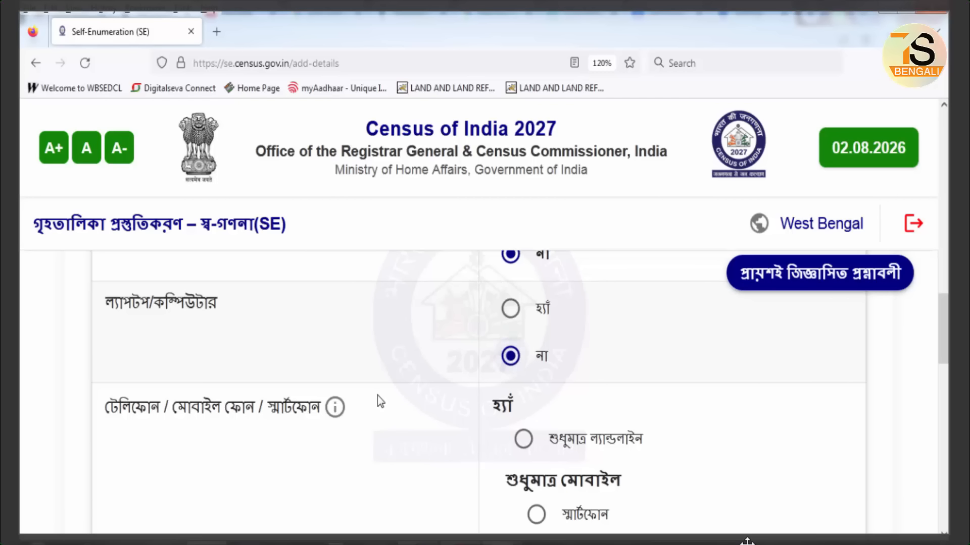
# - Select scooter/motorcycle/moped (স্কুটার / মোটরসাইকেল / মোপেড) for the two-wheeler question and answer No (না) for car/jeep/van
pyautogui.scroll(-2, 377, 396)
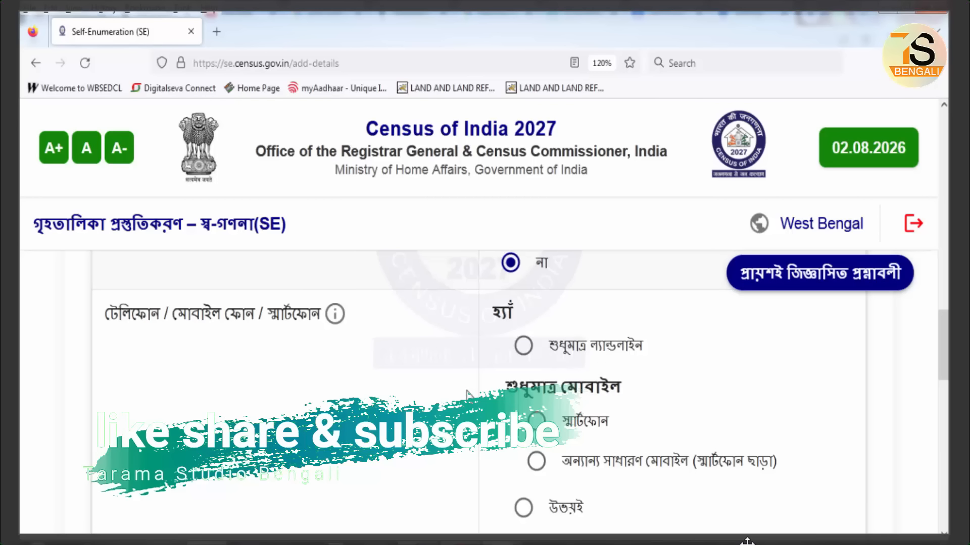
pyautogui.scroll(-2, 470, 392)
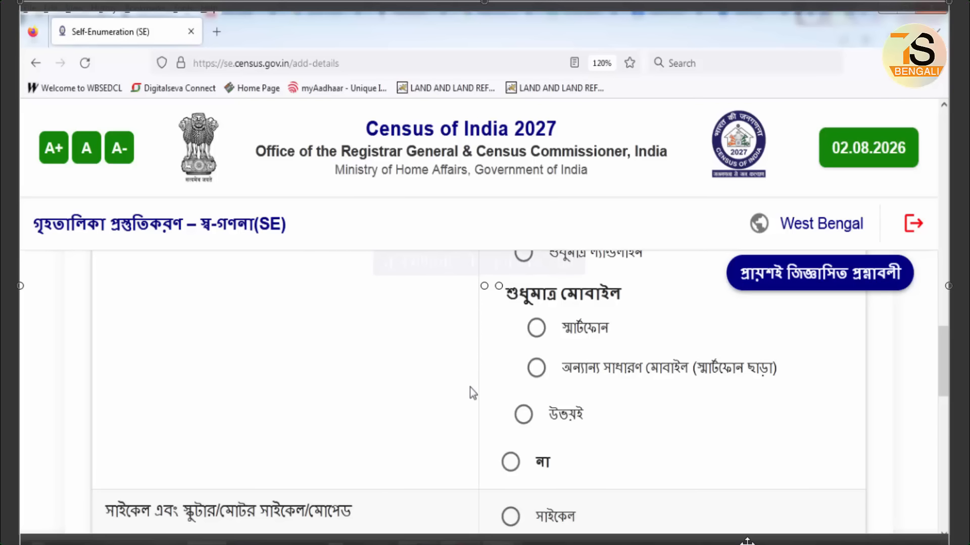
pyautogui.scroll(-3, 404, 396)
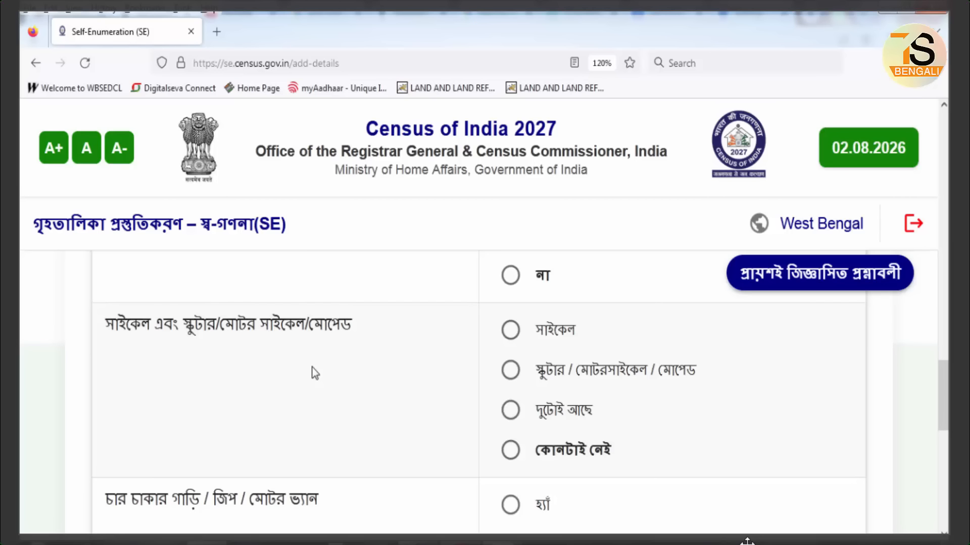
pyautogui.click(511, 371)
pyautogui.scroll(-2, 425, 383)
pyautogui.scroll(-2, 424, 383)
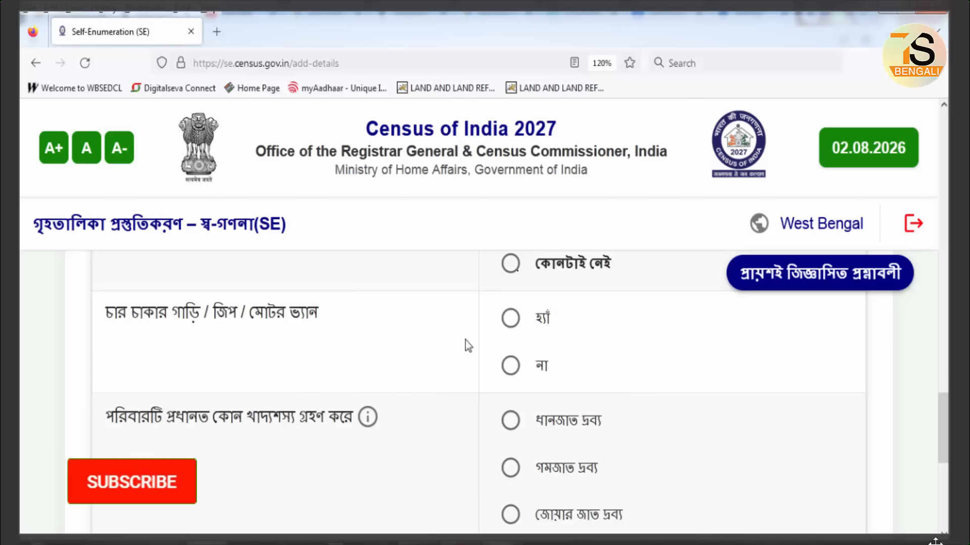
pyautogui.click(512, 367)
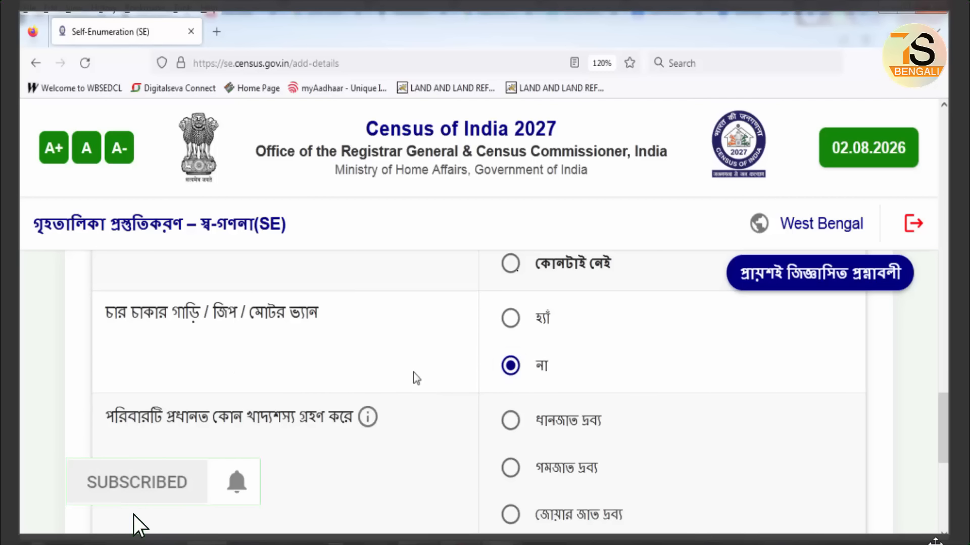
# - Review the main cereal and mobile number fields, and save the household assets section to proceed to the preview
pyautogui.scroll(-1, 415, 378)
pyautogui.scroll(-2, 415, 378)
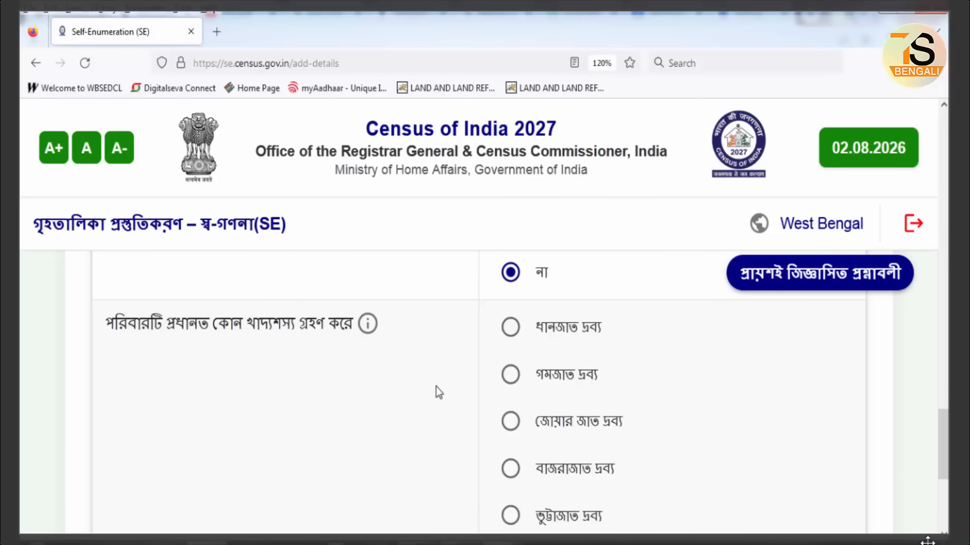
pyautogui.scroll(-2, 436, 387)
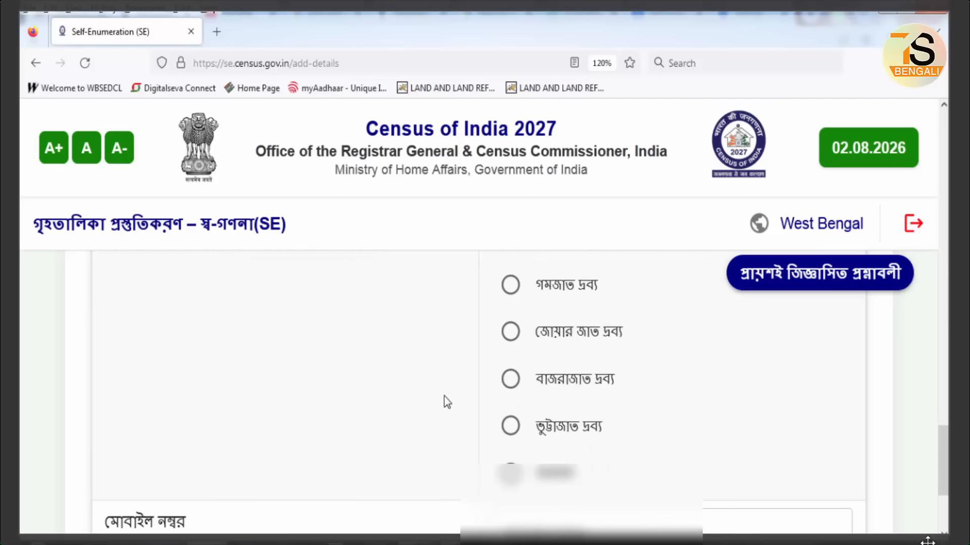
pyautogui.scroll(2, 444, 396)
pyautogui.scroll(-3, 437, 423)
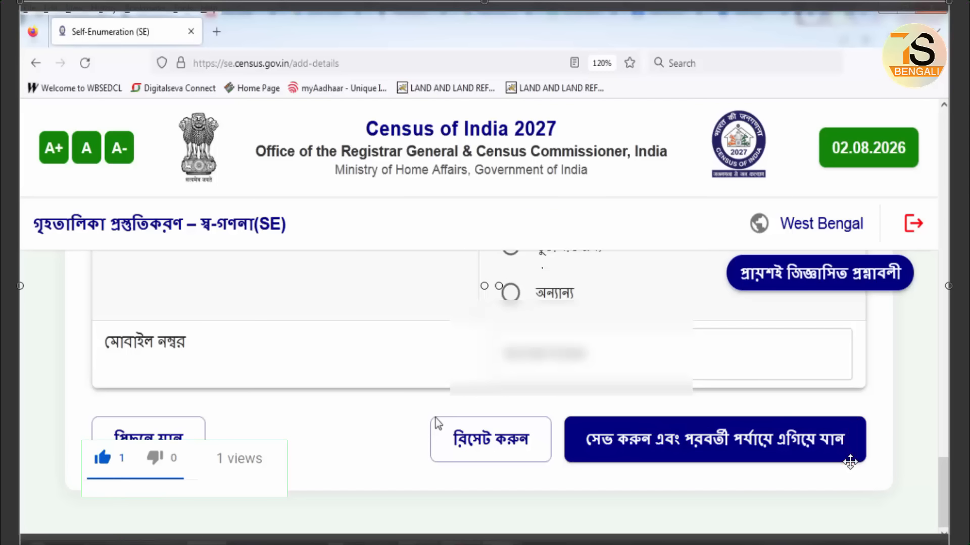
pyautogui.click(720, 438)
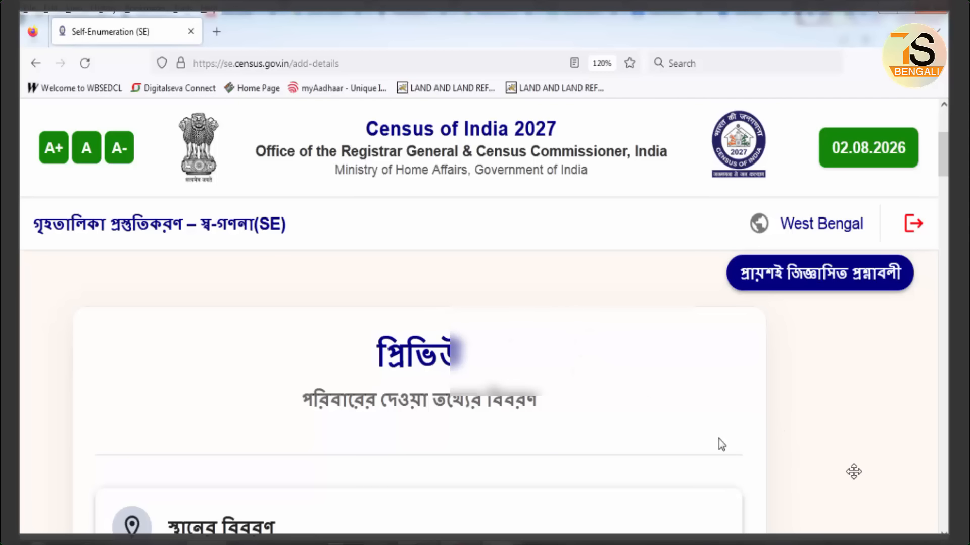
# - Review the preview of the submitted location, census house, head of household and household amenities details
pyautogui.scroll(-1, 718, 439)
pyautogui.scroll(-5, 716, 439)
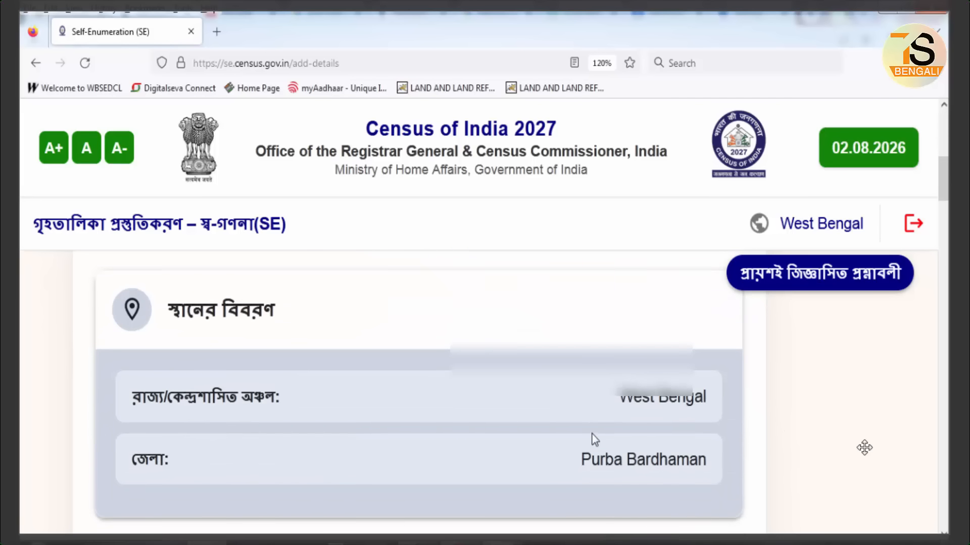
pyautogui.scroll(-4, 592, 434)
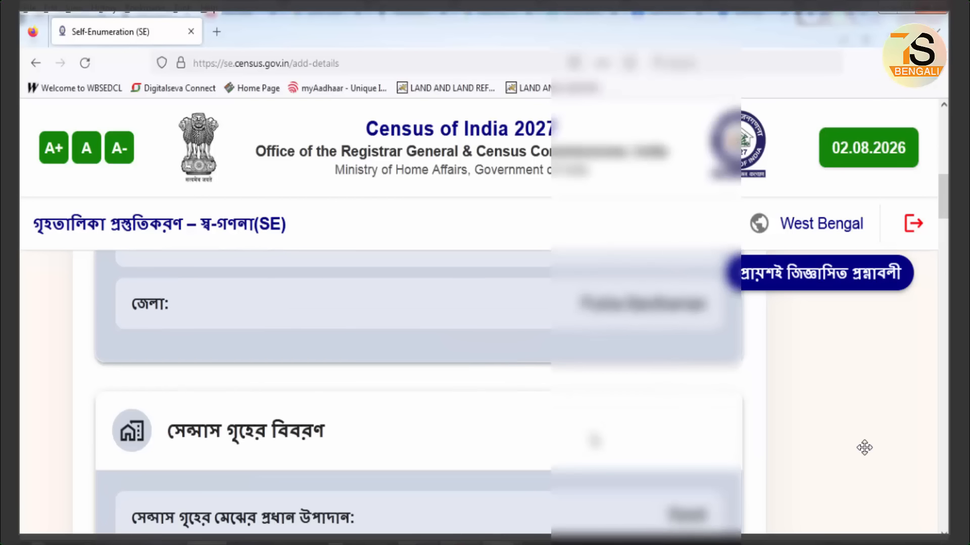
pyautogui.scroll(-2, 484, 390)
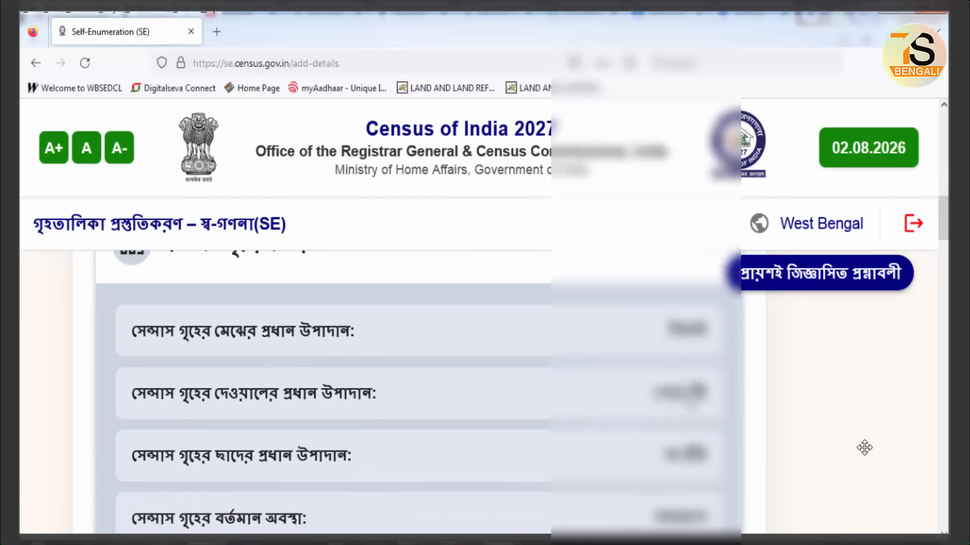
pyautogui.scroll(-2, 559, 421)
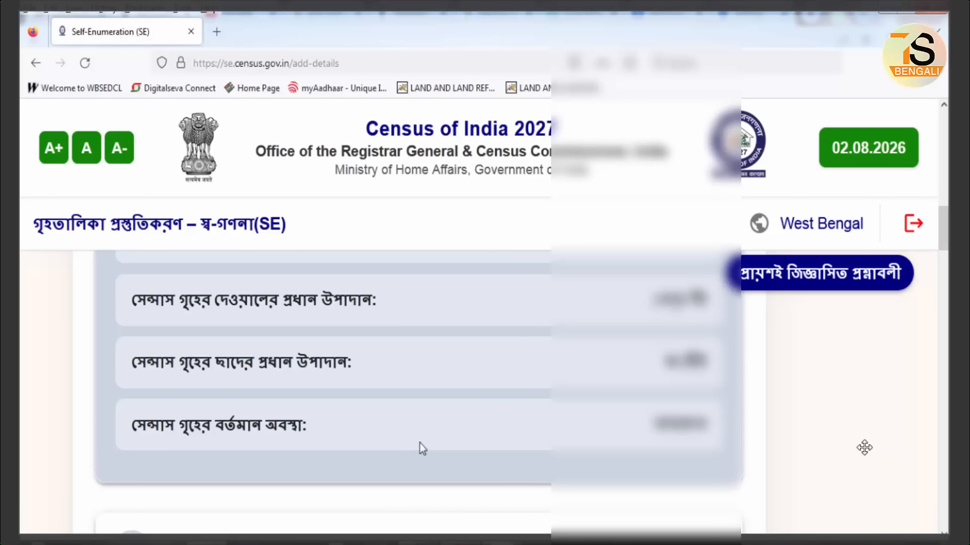
pyautogui.scroll(-4, 430, 448)
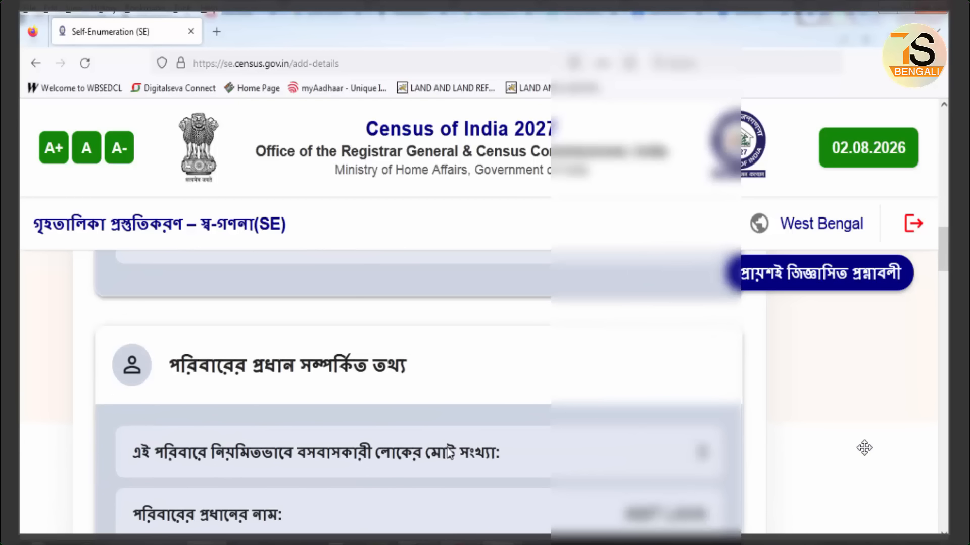
pyautogui.scroll(-2, 505, 434)
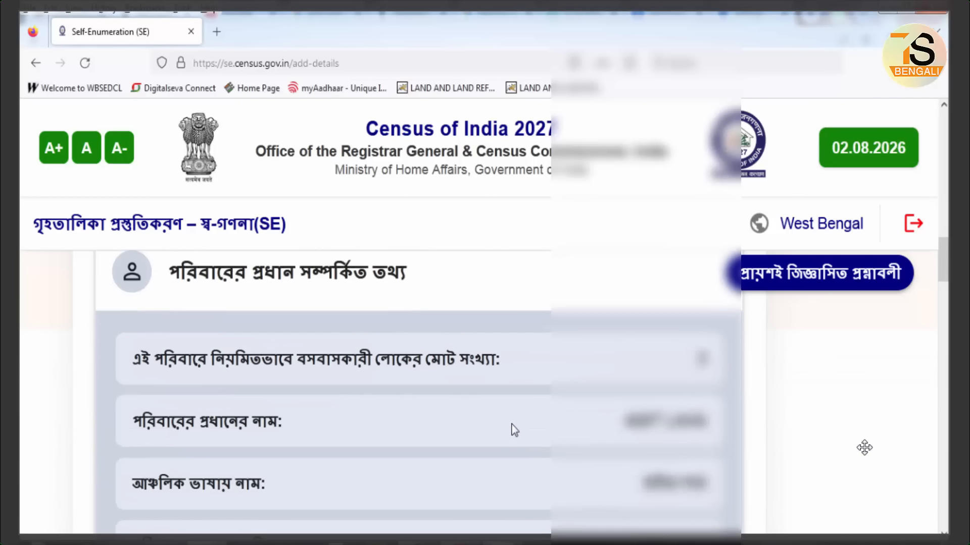
pyautogui.scroll(-2, 514, 429)
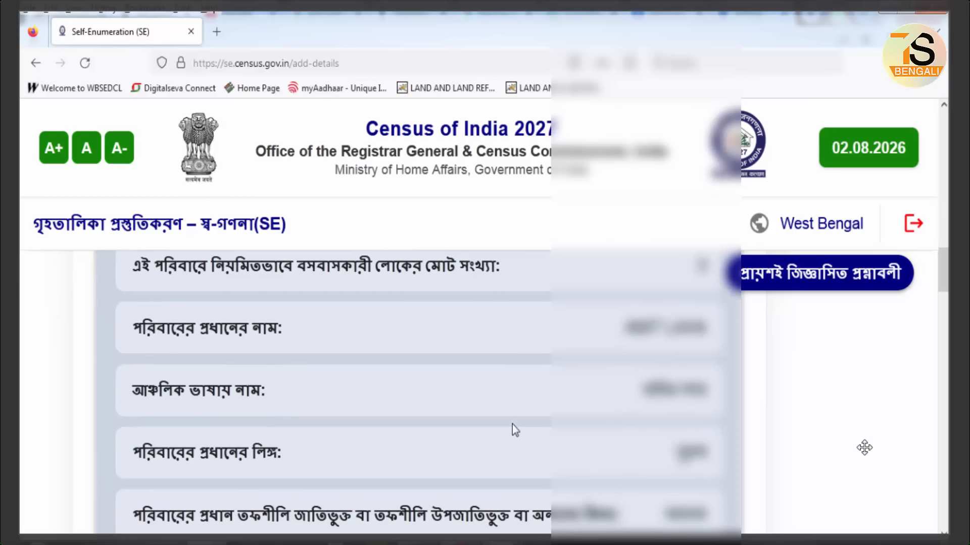
pyautogui.scroll(-2, 514, 430)
pyautogui.scroll(-2, 512, 425)
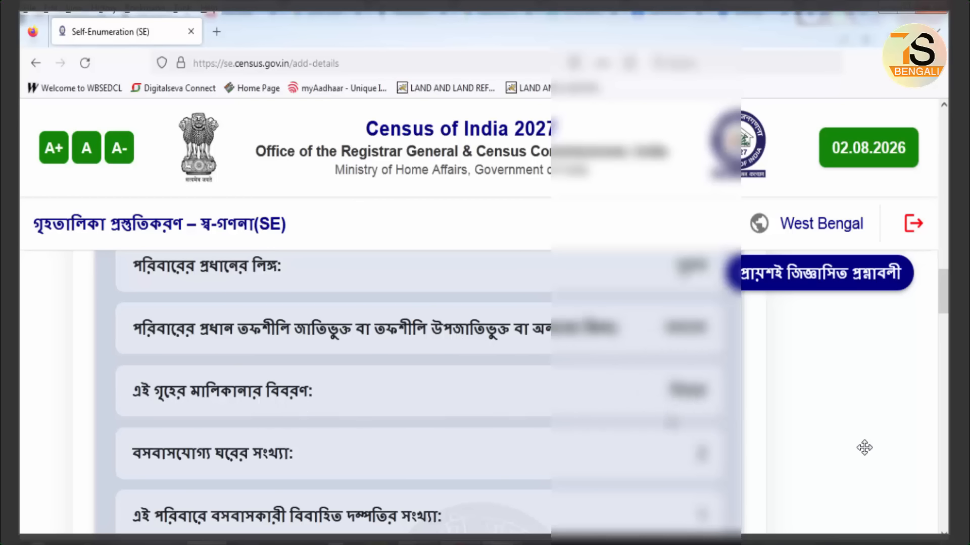
pyautogui.scroll(-2, 572, 419)
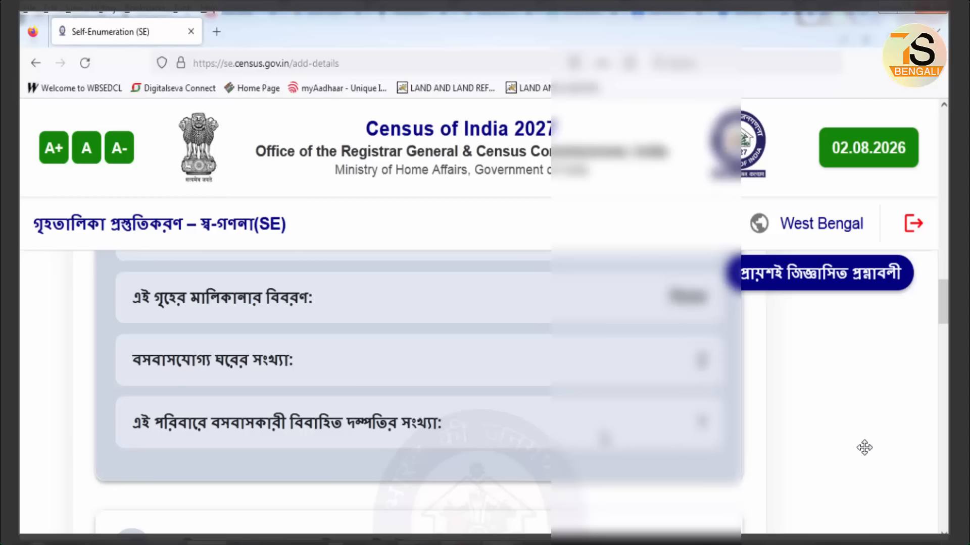
pyautogui.scroll(-5, 604, 438)
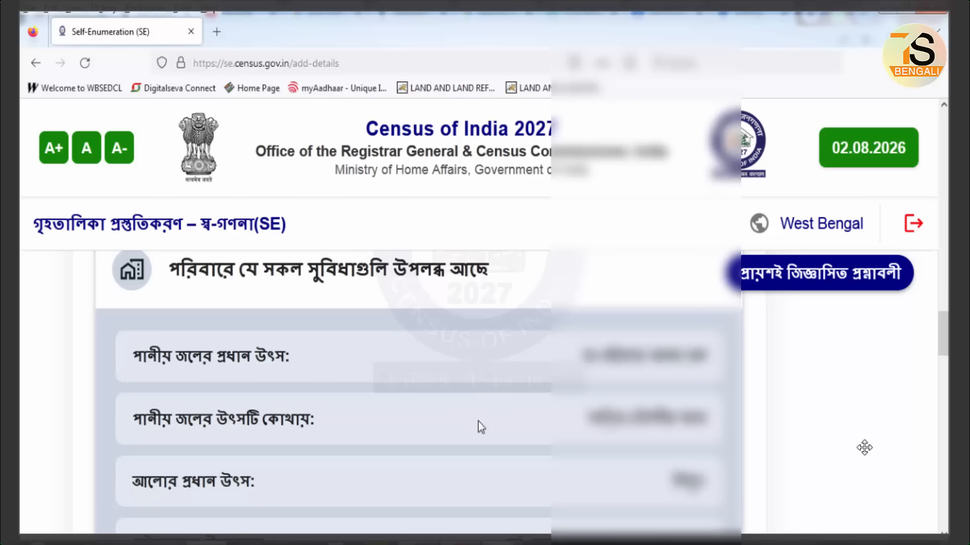
pyautogui.scroll(-2, 481, 428)
pyautogui.scroll(-6, 480, 428)
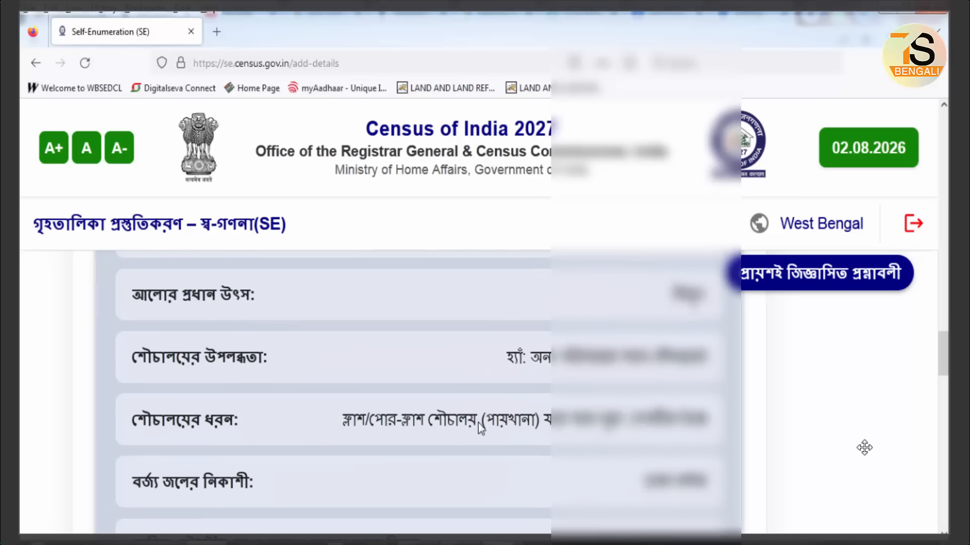
# - Save the self-enumeration as a draft and make the final submission, agreeing that the data can no longer be changed
pyautogui.click(620, 381)
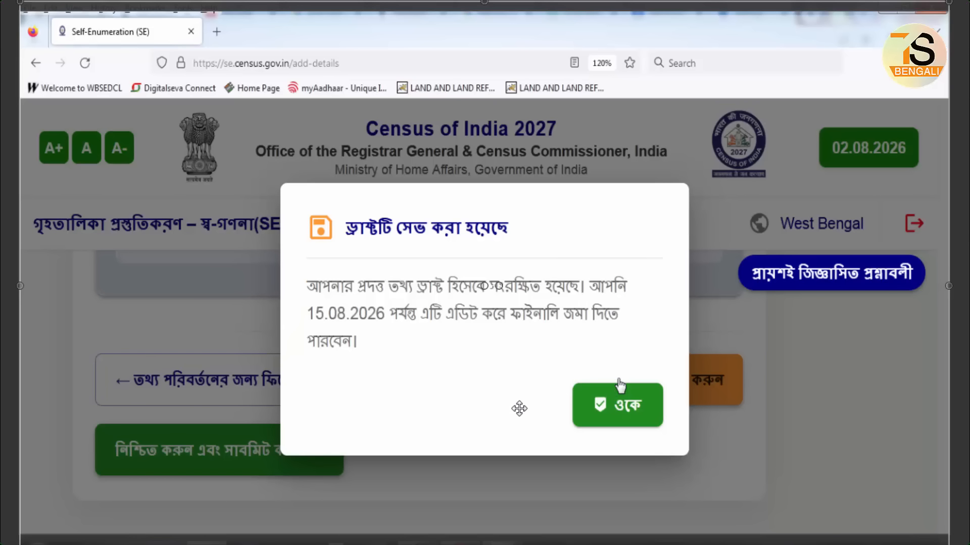
pyautogui.click(620, 386)
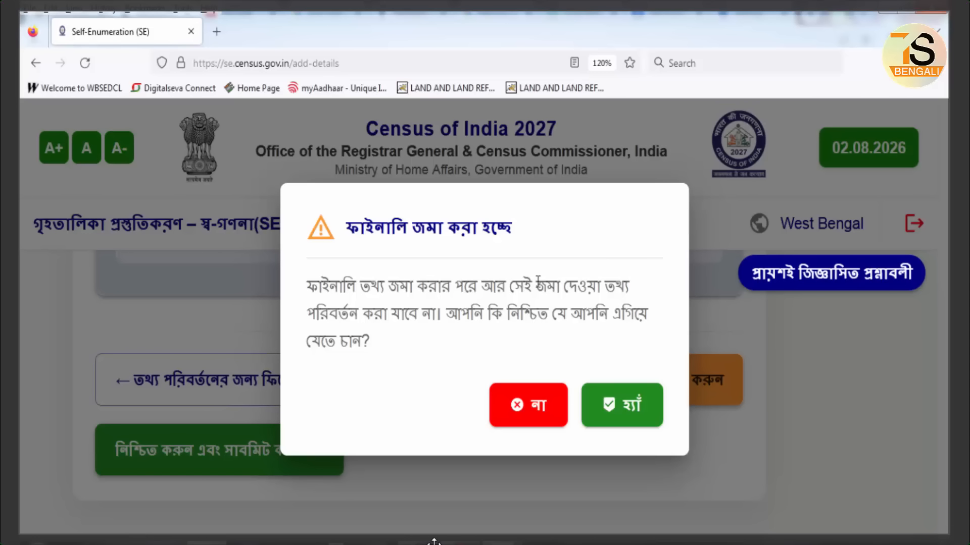
pyautogui.click(627, 407)
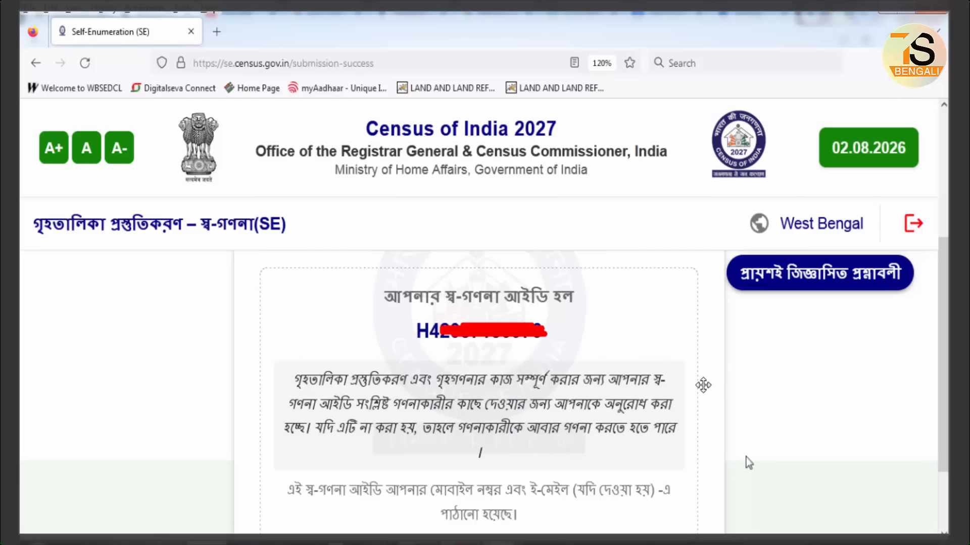